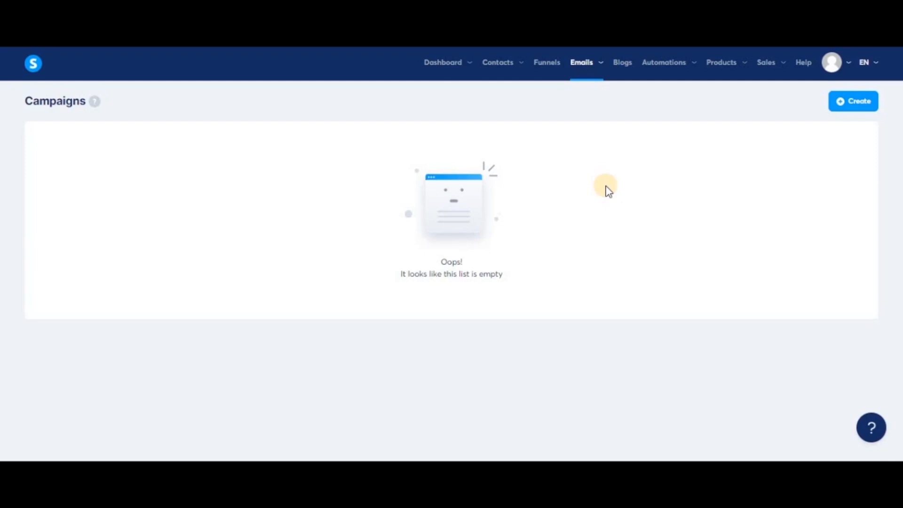
Create an email campaign named "test campaign" with the description "test"
{"action": "left_click", "coordinate": [850, 103]}
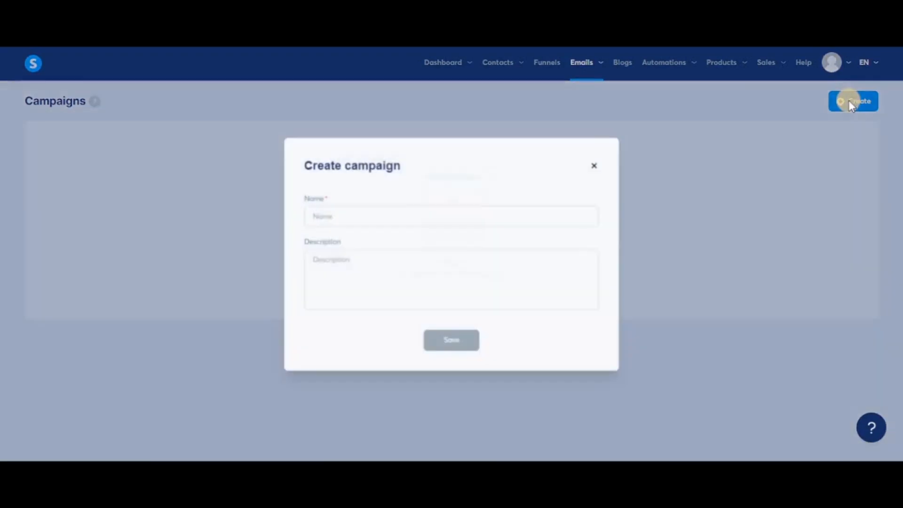
{"action": "left_click", "coordinate": [432, 213]}
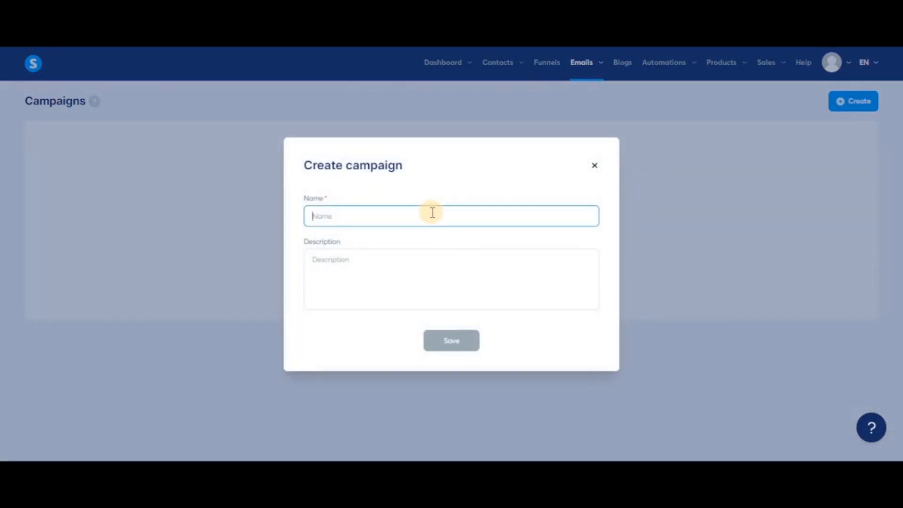
{"action": "type", "text": "test campaign"}
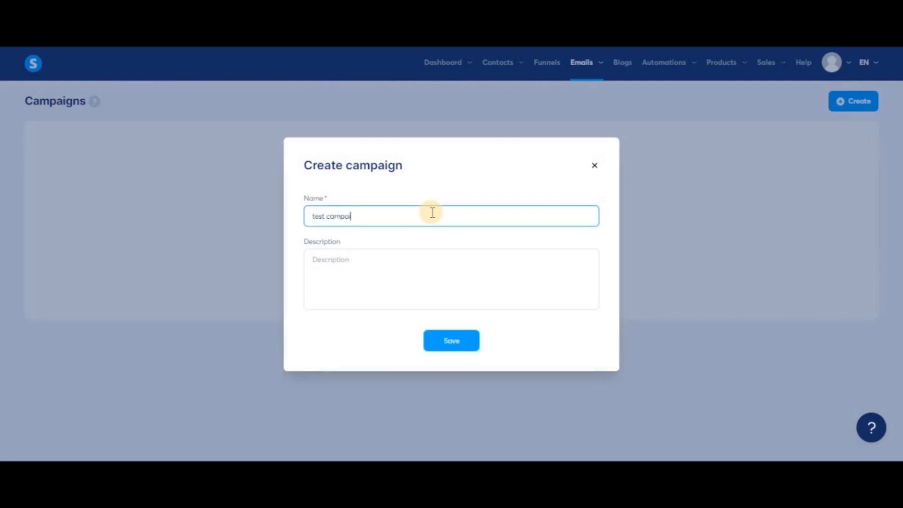
{"action": "left_click", "coordinate": [370, 272]}
{"action": "type", "text": "test"}
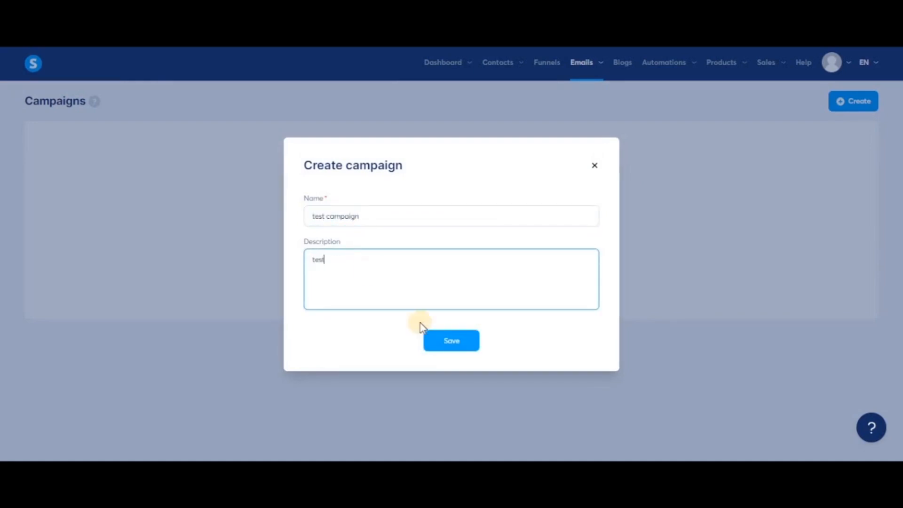
{"action": "left_click", "coordinate": [459, 345]}
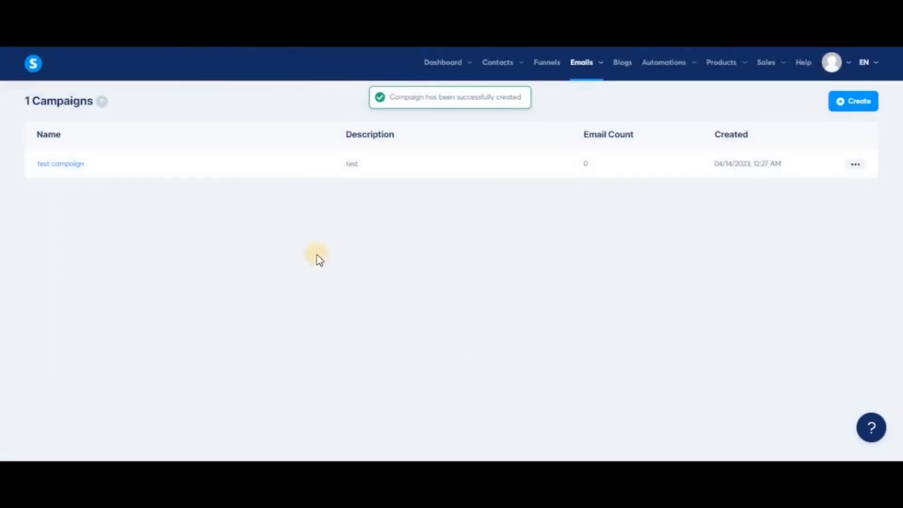
In the test campaign, add an email with the subject "Email 1" using the visual editor and the product funnel template
{"action": "left_click", "coordinate": [64, 170]}
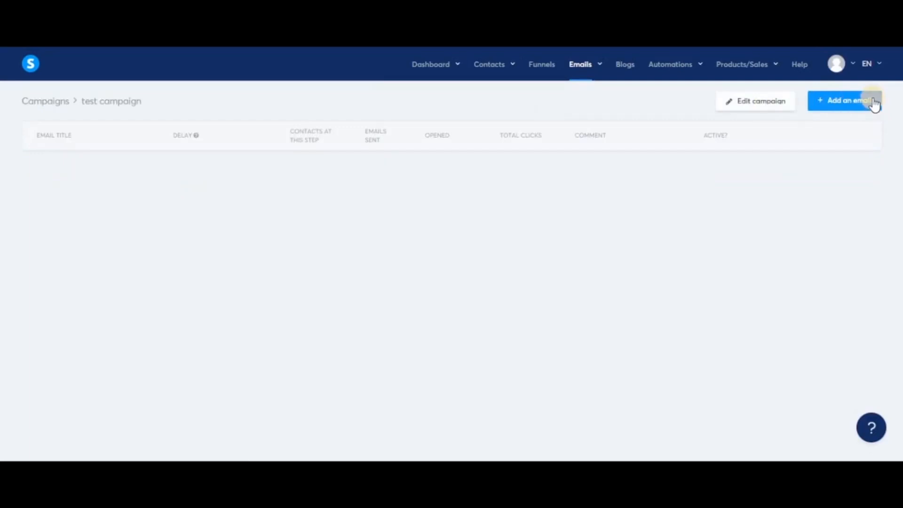
{"action": "left_click", "coordinate": [853, 102]}
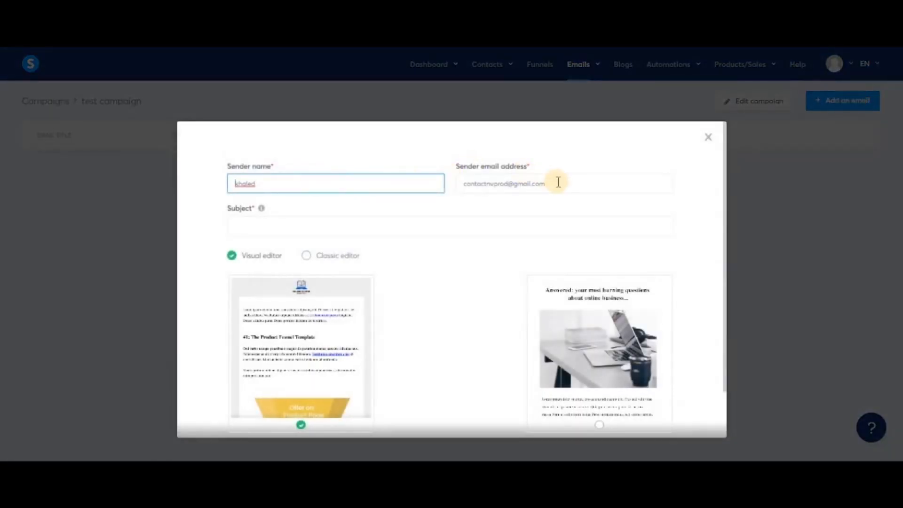
{"action": "left_click", "coordinate": [404, 224]}
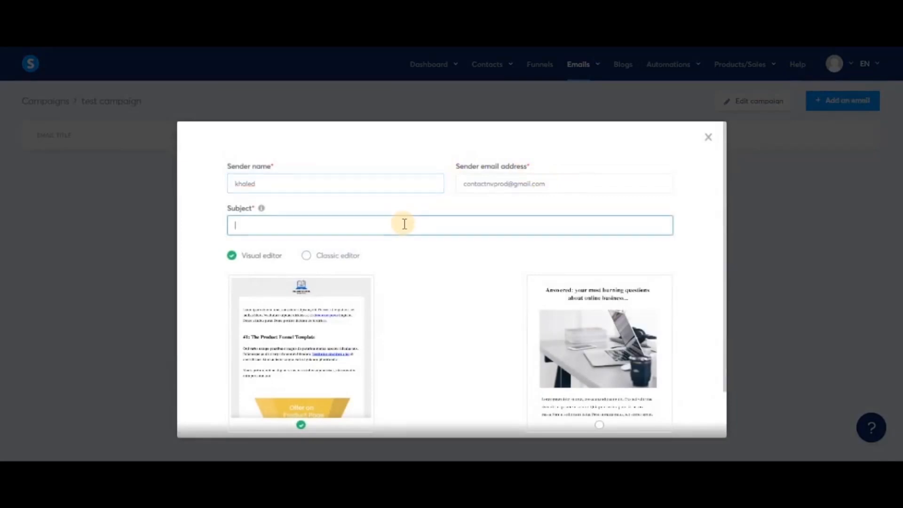
{"action": "type", "text": "Email 1"}
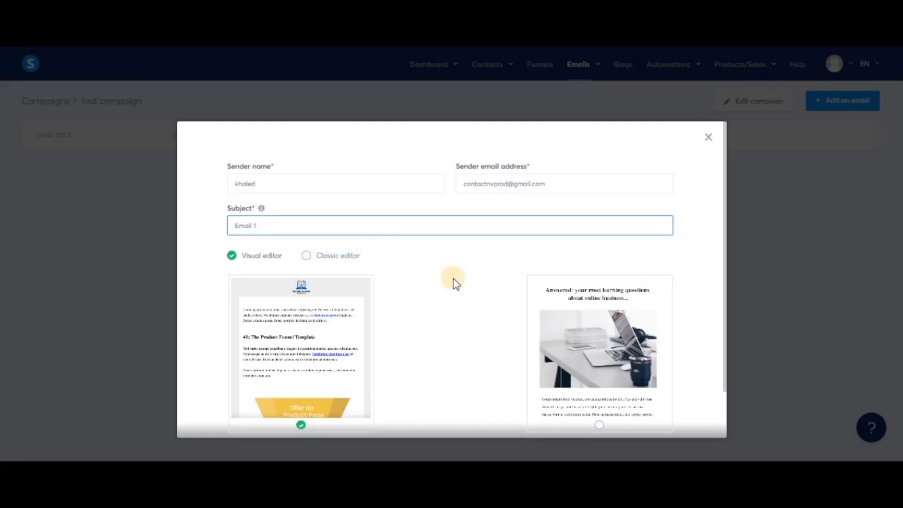
{"action": "scroll", "coordinate": [454, 282], "scroll_direction": "down", "scroll_amount": 2}
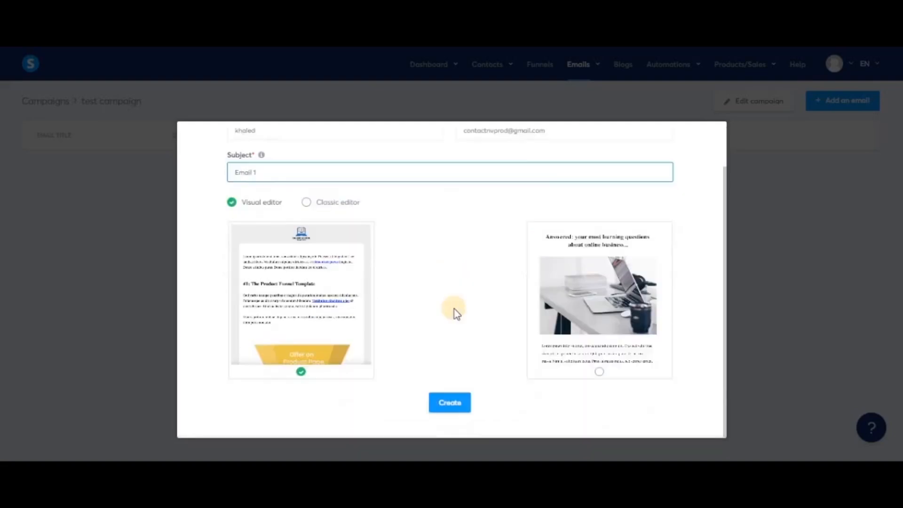
{"action": "left_click", "coordinate": [441, 407]}
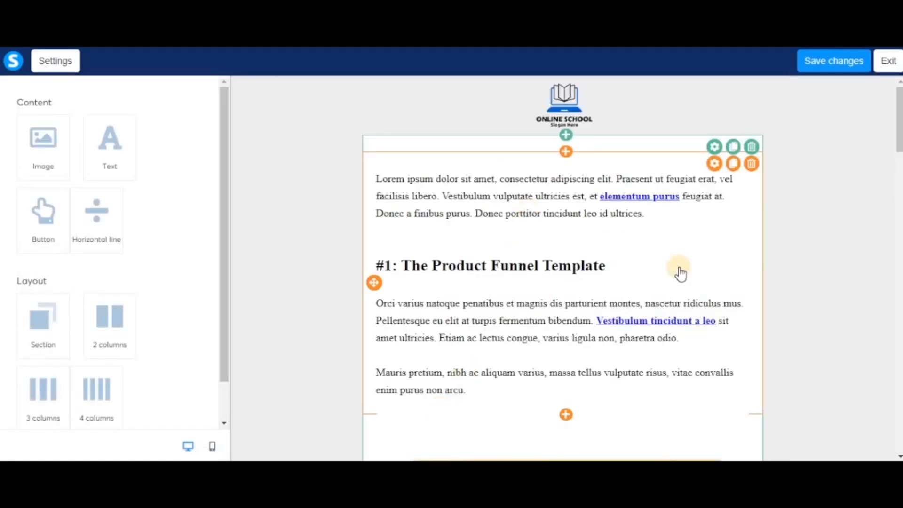
Replace the template's opening text with a new text block and an image block, save the changes and exit the editor
{"action": "scroll", "coordinate": [619, 282], "scroll_direction": "down", "scroll_amount": 10}
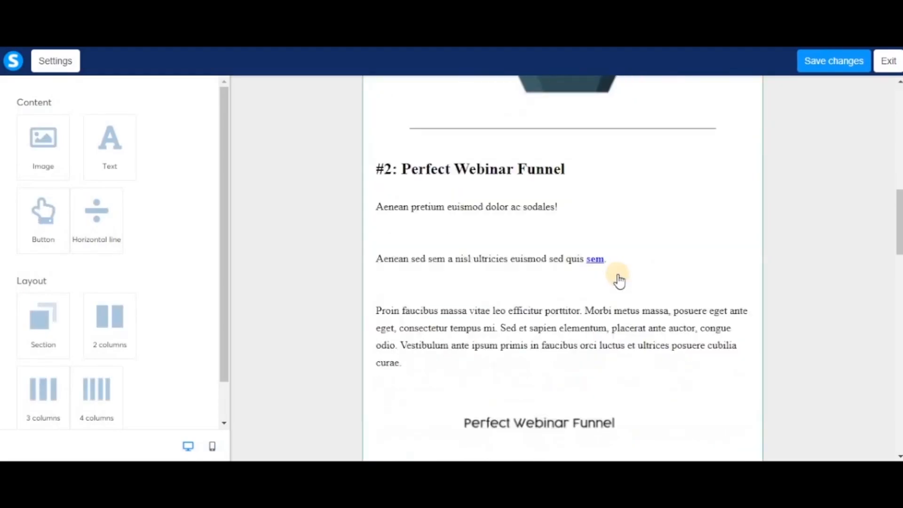
{"action": "scroll", "coordinate": [620, 281], "scroll_direction": "up", "scroll_amount": 5}
{"action": "scroll", "coordinate": [619, 277], "scroll_direction": "up", "scroll_amount": 8}
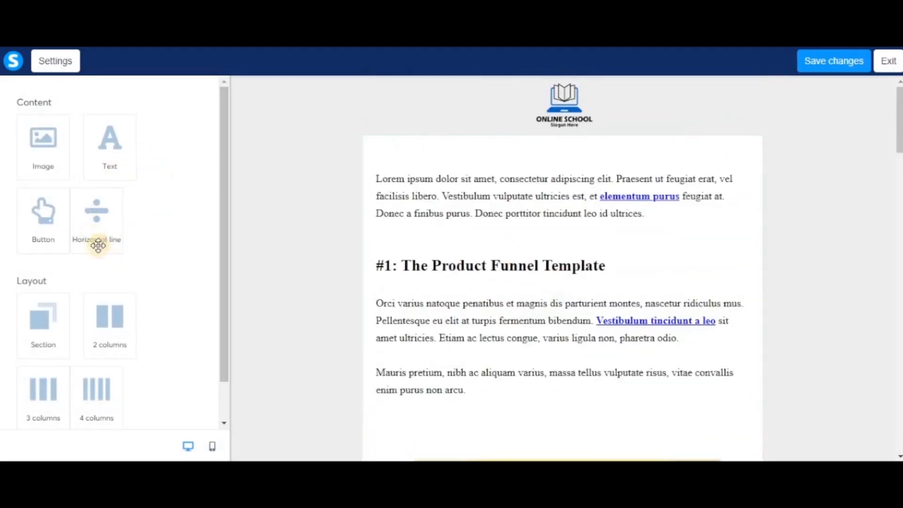
{"action": "scroll", "coordinate": [86, 303], "scroll_direction": "down", "scroll_amount": 1}
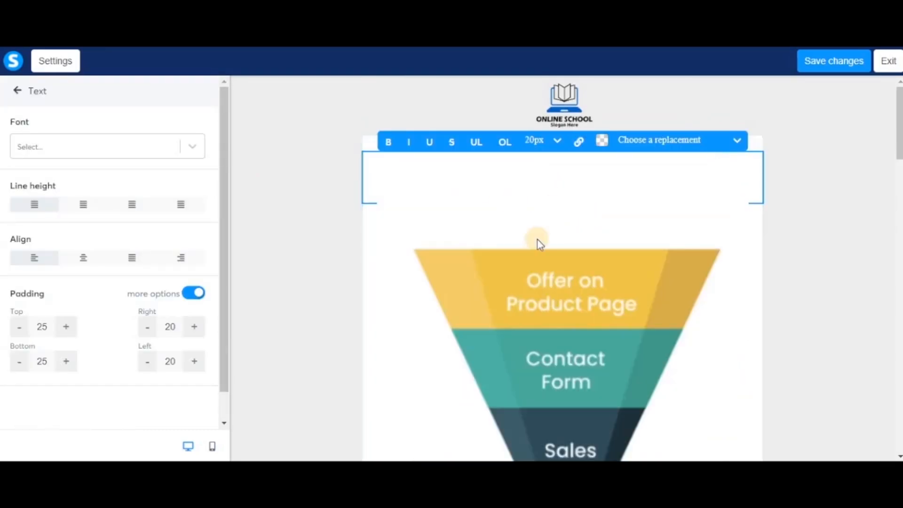
{"action": "left_click", "coordinate": [17, 90]}
{"action": "left_click_drag", "start_coordinate": [42, 152], "coordinate": [435, 176]}
{"action": "left_click_drag", "start_coordinate": [113, 147], "coordinate": [498, 254]}
{"action": "left_click", "coordinate": [837, 65]}
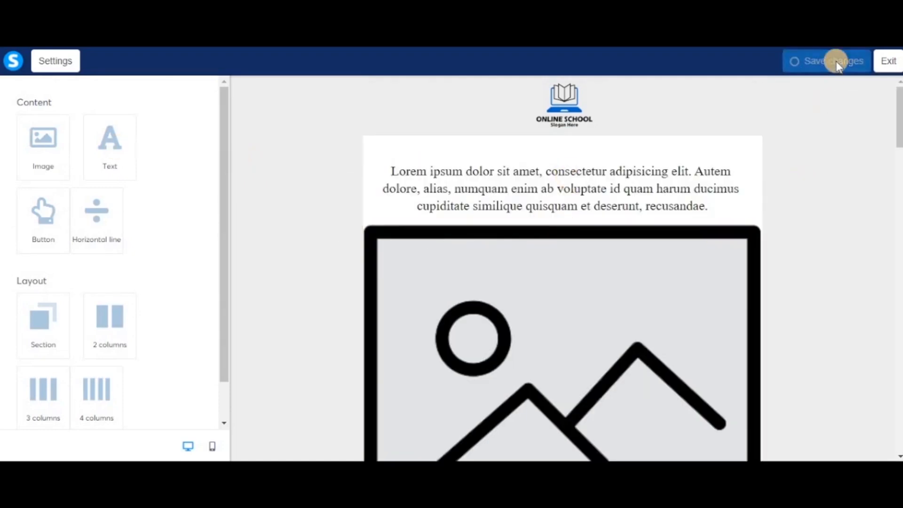
{"action": "left_click", "coordinate": [888, 60]}
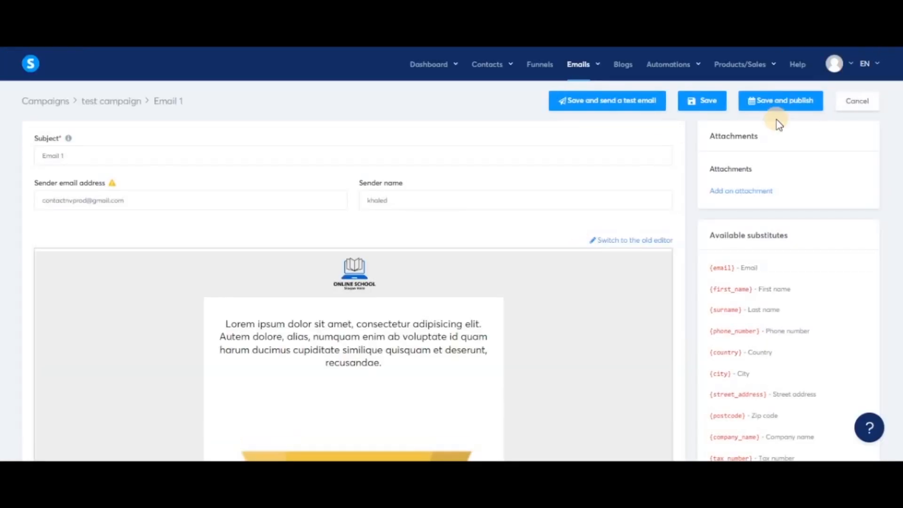
Start saving and publishing Email 1 with a 1-hour delay before sending, leaving the preceding email unset
{"action": "left_click", "coordinate": [784, 96]}
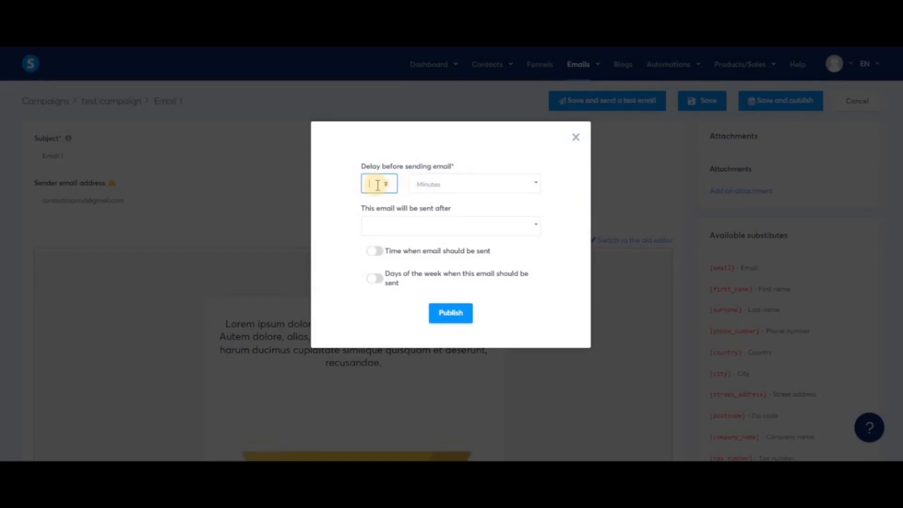
{"action": "type", "text": "1"}
{"action": "left_click", "coordinate": [458, 187]}
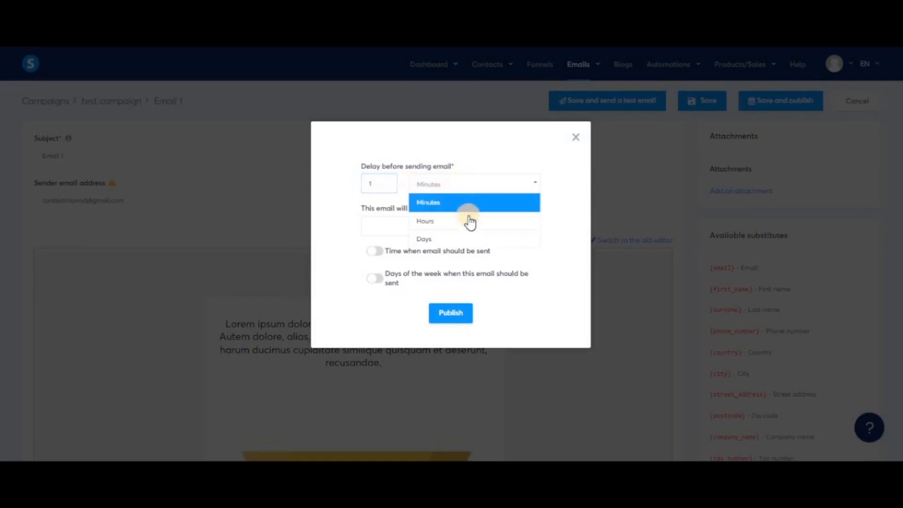
{"action": "left_click", "coordinate": [457, 221]}
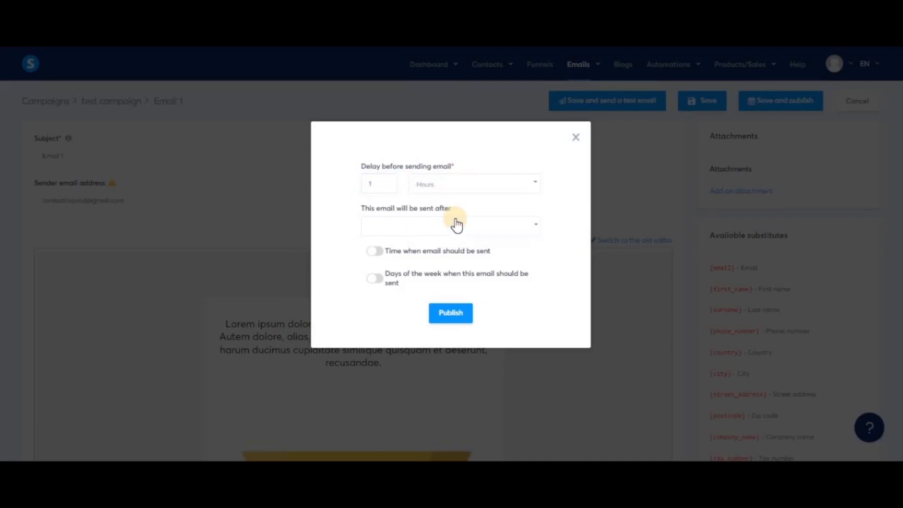
{"action": "left_click", "coordinate": [535, 230]}
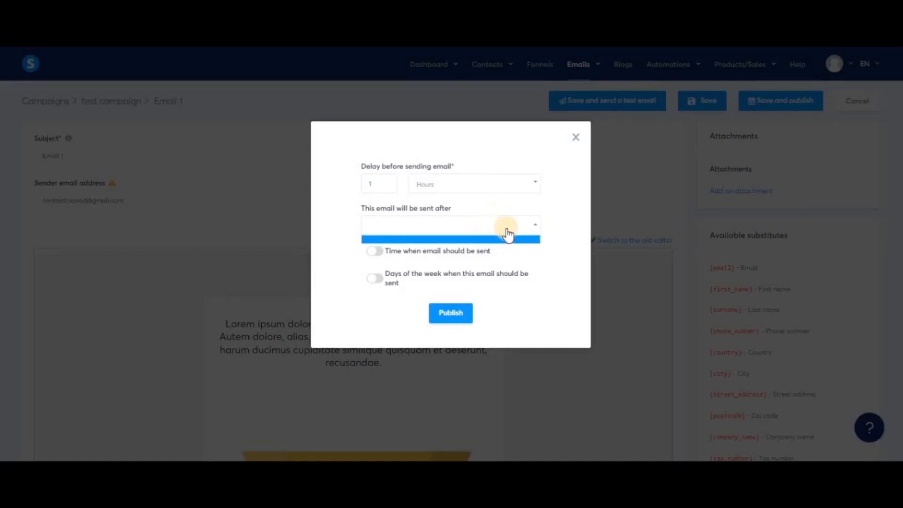
{"action": "left_click", "coordinate": [550, 226]}
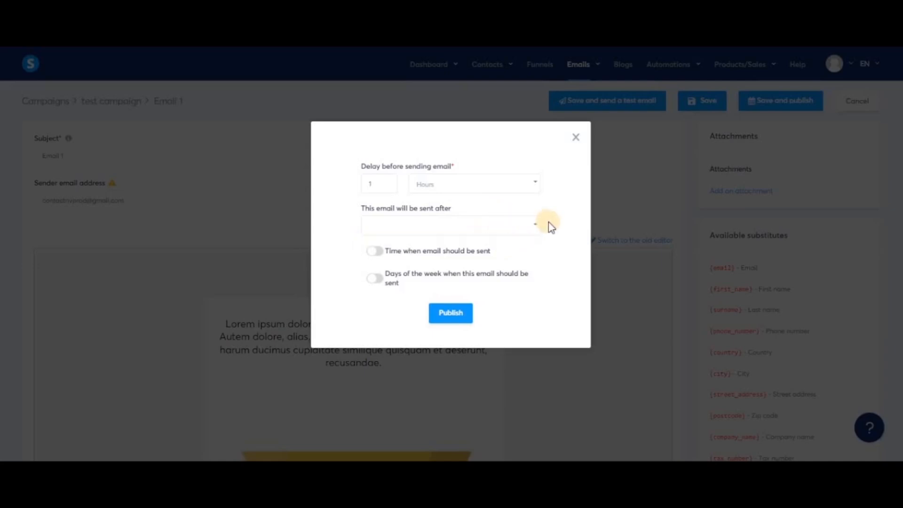
Enable a fixed sending time for Email 1 and set it to 01:00
{"action": "left_click", "coordinate": [373, 253]}
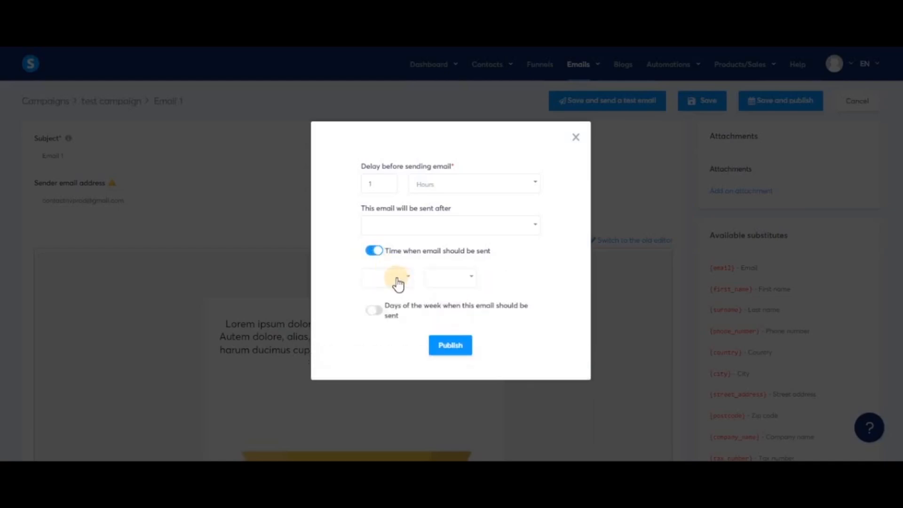
{"action": "left_click", "coordinate": [397, 281]}
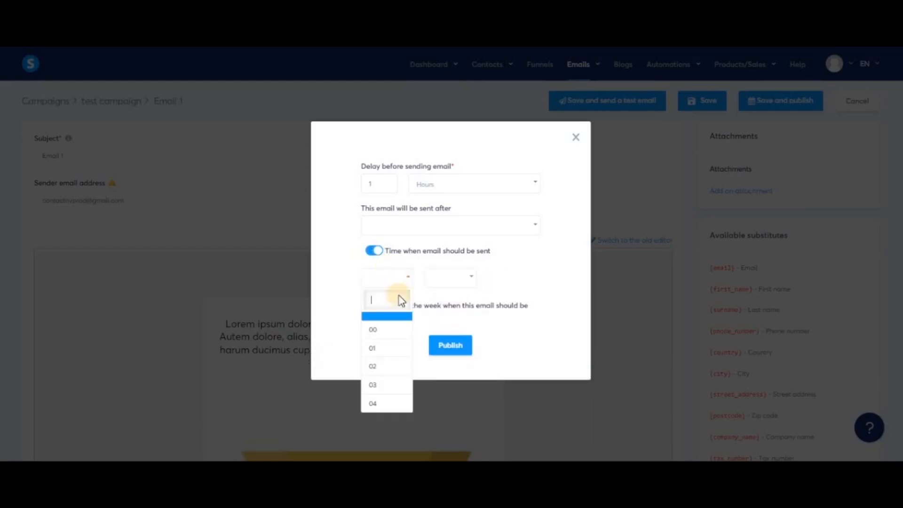
{"action": "left_click", "coordinate": [385, 348]}
{"action": "left_click", "coordinate": [467, 276]}
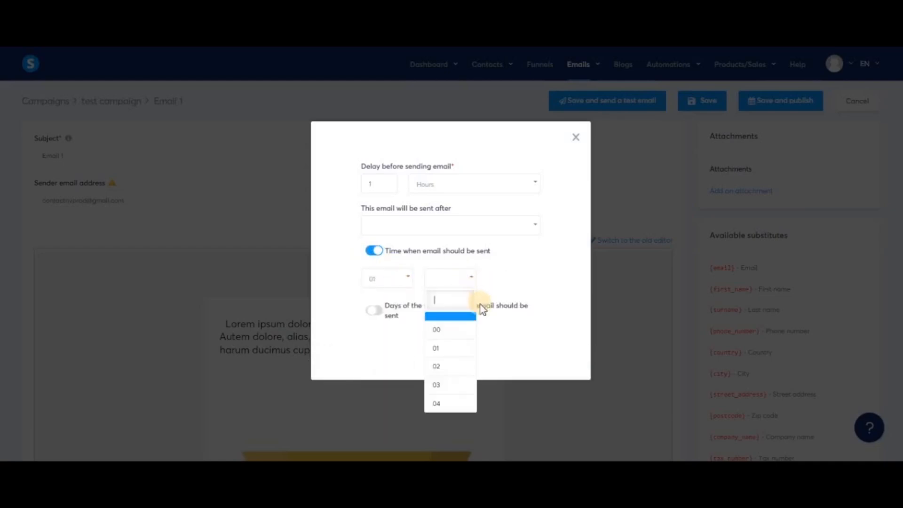
{"action": "left_click", "coordinate": [445, 333]}
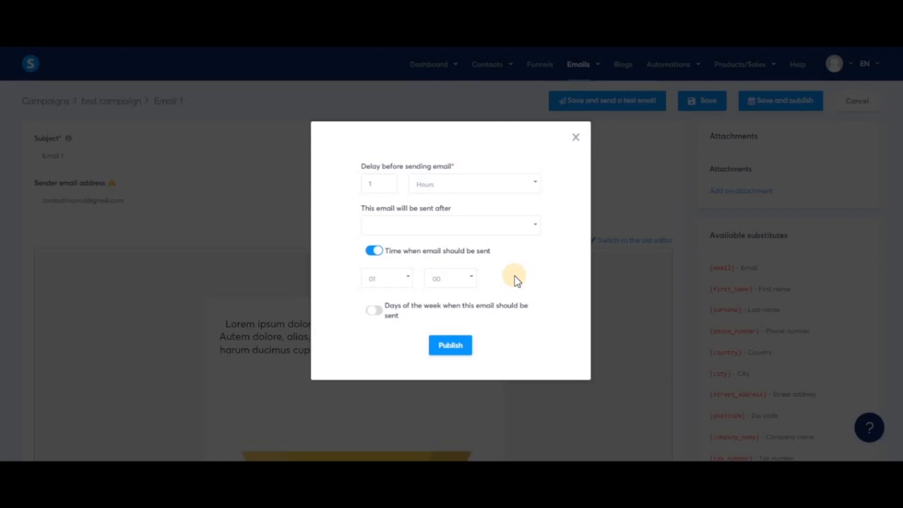
Restrict the sending days to Monday through Friday by excluding Saturday and Sunday, and publish Email 1
{"action": "left_click", "coordinate": [374, 311]}
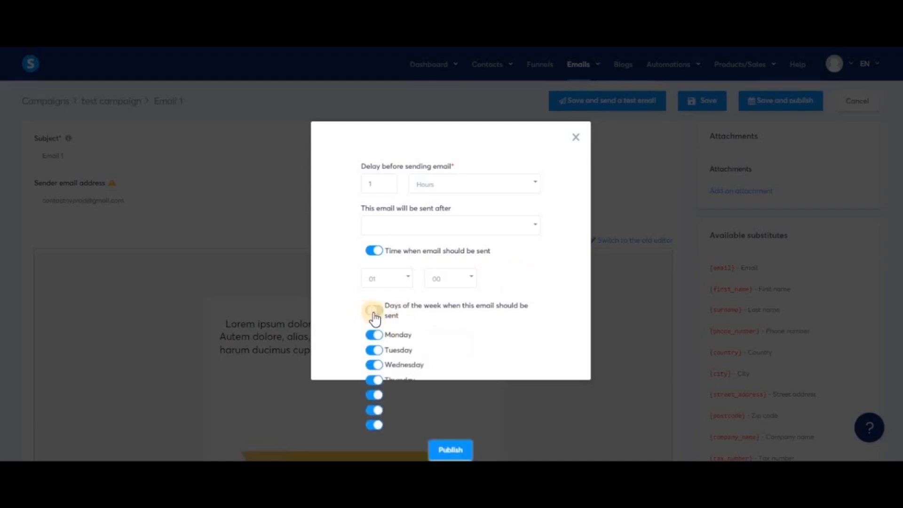
{"action": "scroll", "coordinate": [479, 333], "scroll_direction": "down", "scroll_amount": 1}
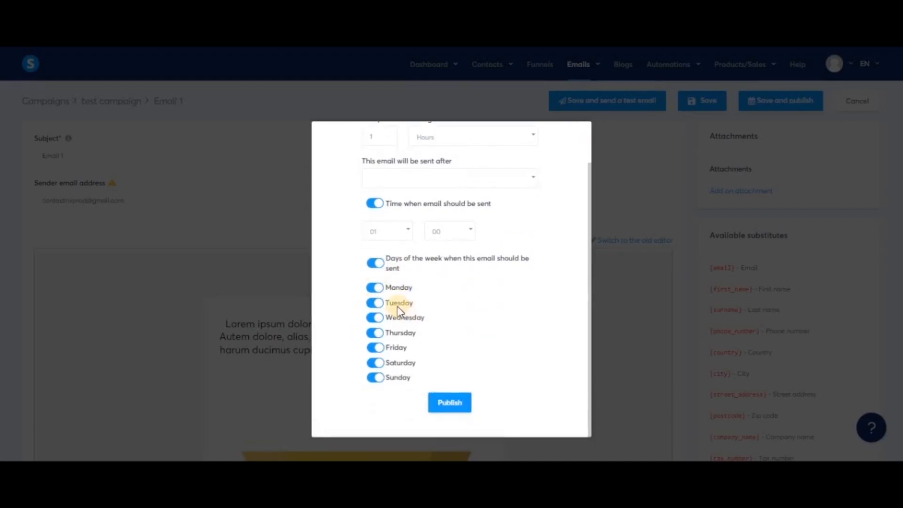
{"action": "left_click", "coordinate": [375, 363]}
{"action": "left_click", "coordinate": [376, 378]}
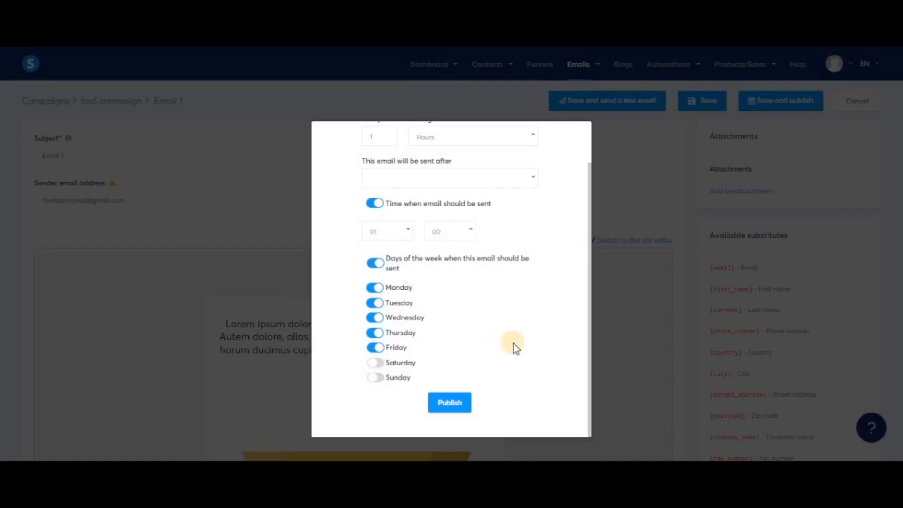
{"action": "left_click", "coordinate": [452, 411]}
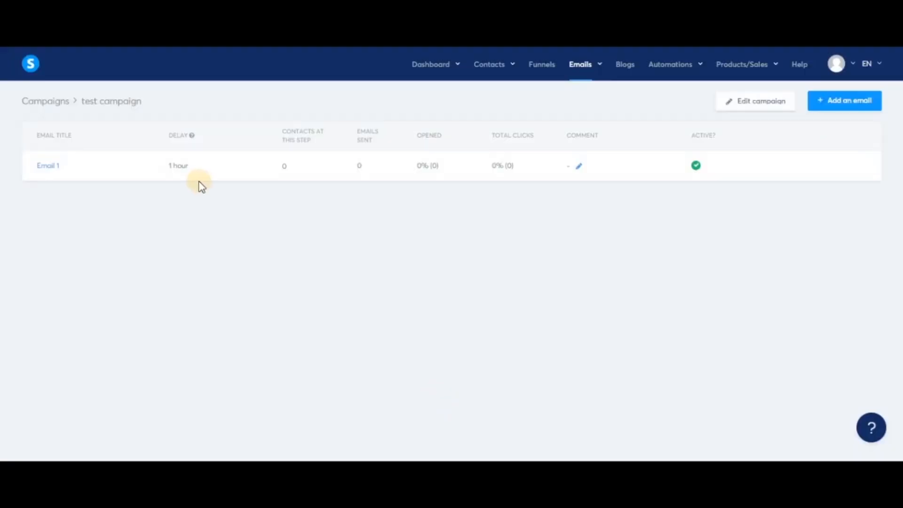
Reopen Email 1, turn off its sending time and days-of-the-week restrictions, and save the email
{"action": "left_click", "coordinate": [53, 168]}
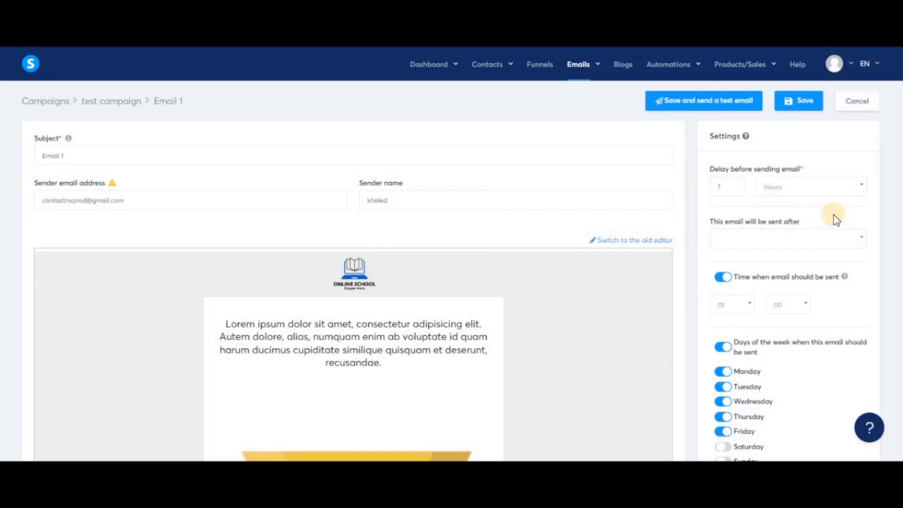
{"action": "scroll", "coordinate": [830, 216], "scroll_direction": "down", "scroll_amount": 1}
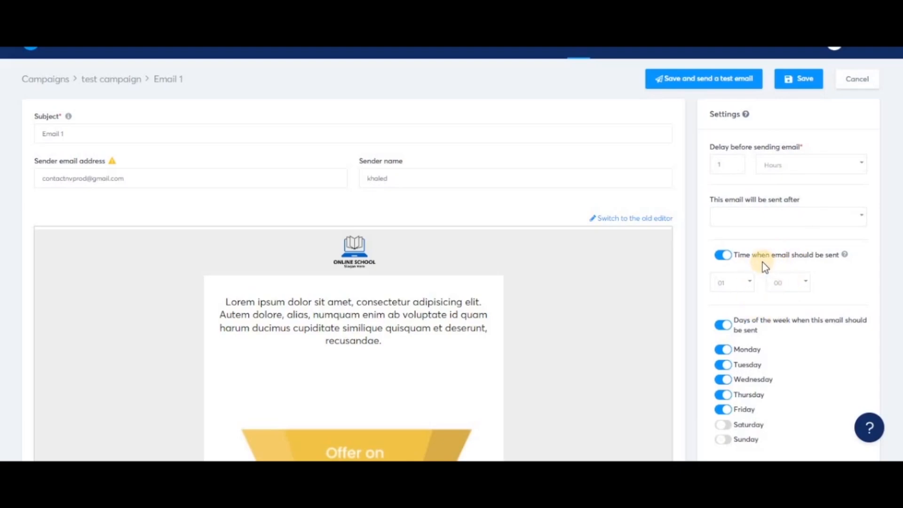
{"action": "scroll", "coordinate": [763, 261], "scroll_direction": "down", "scroll_amount": 1}
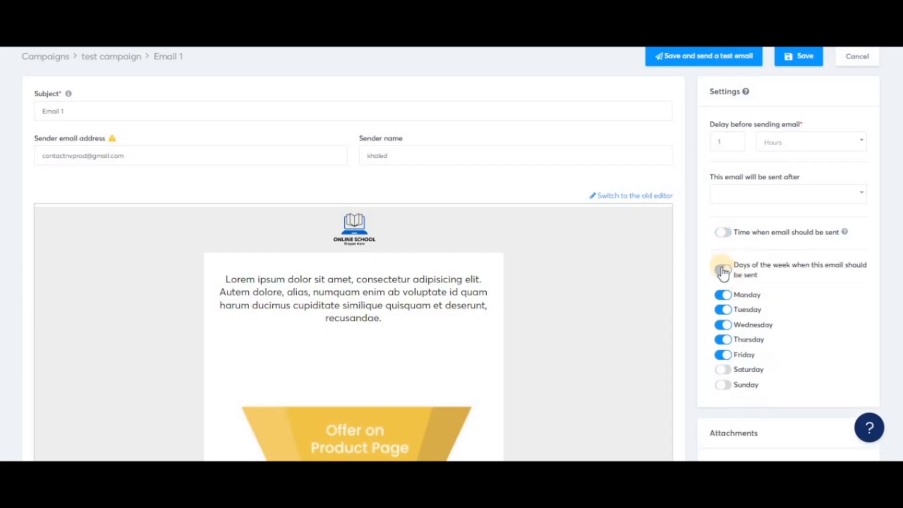
{"action": "left_click", "coordinate": [723, 271]}
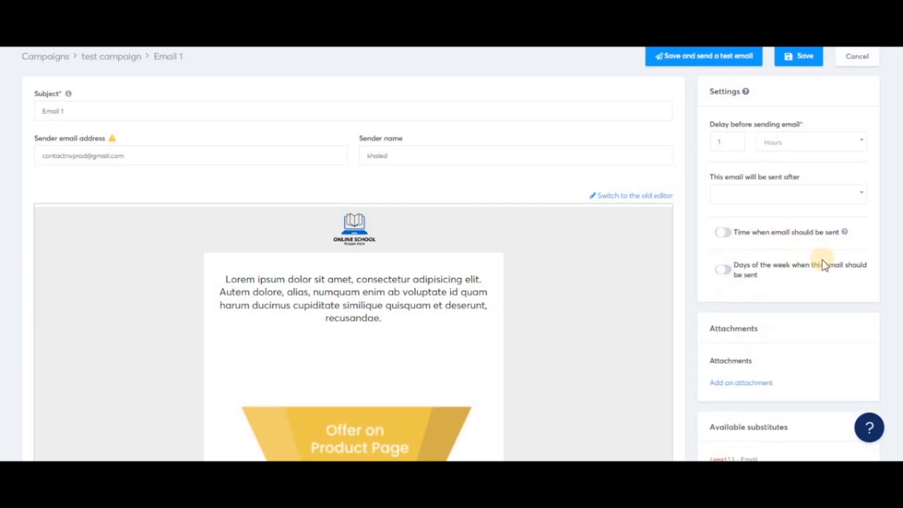
{"action": "scroll", "coordinate": [799, 263], "scroll_direction": "up", "scroll_amount": 1}
{"action": "left_click", "coordinate": [799, 100]}
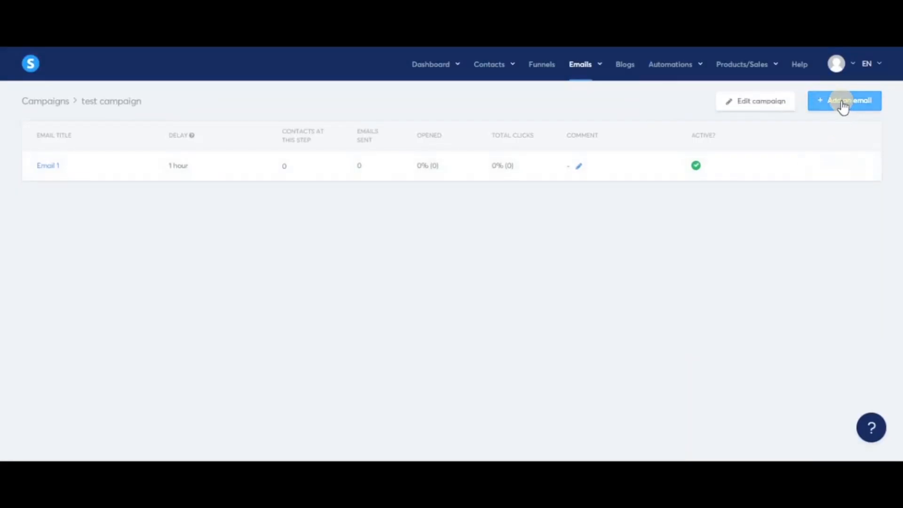
Add an email with the subject "Email 2" to the test campaign using the classic editor
{"action": "left_click", "coordinate": [841, 101]}
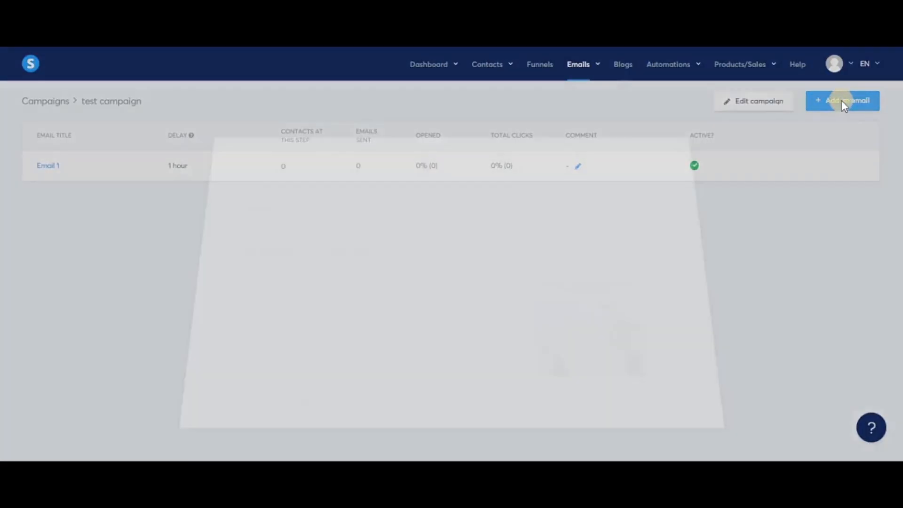
{"action": "left_click", "coordinate": [348, 228]}
{"action": "type", "text": "Email 2"}
{"action": "left_click", "coordinate": [306, 255]}
{"action": "left_click", "coordinate": [456, 283]}
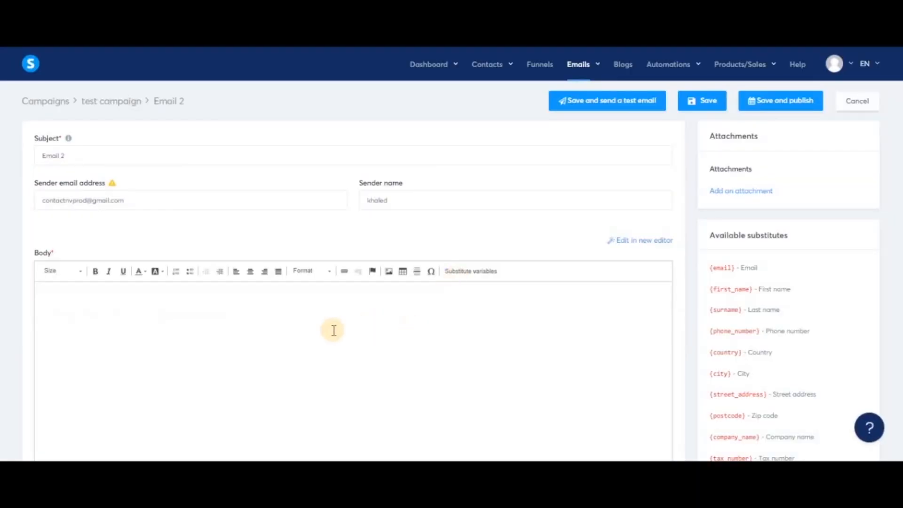
Enter "msdmlkhfsmdlkdsfs" as the body of Email 2 and save it without publishing
{"action": "left_click", "coordinate": [333, 330]}
{"action": "type", "text": "msdmlkhfsmdlkdsfs"}
{"action": "left_click", "coordinate": [790, 108]}
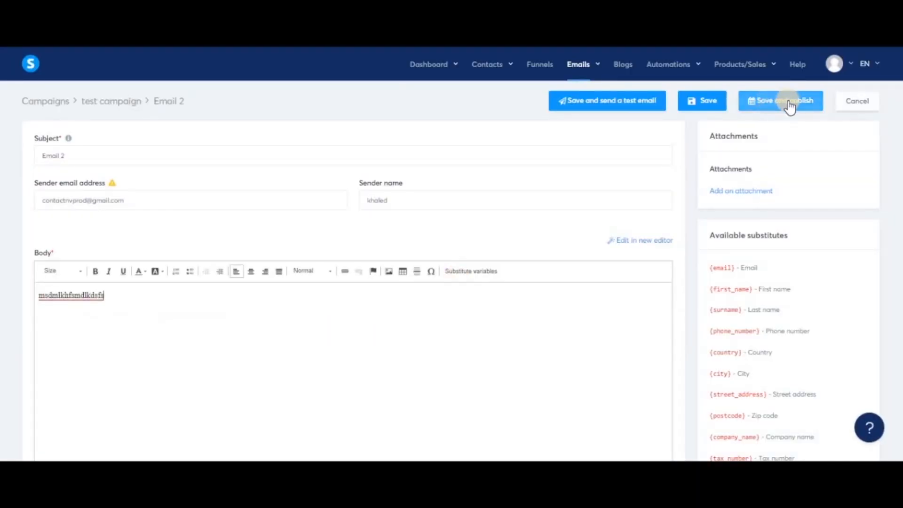
{"action": "left_click", "coordinate": [639, 107]}
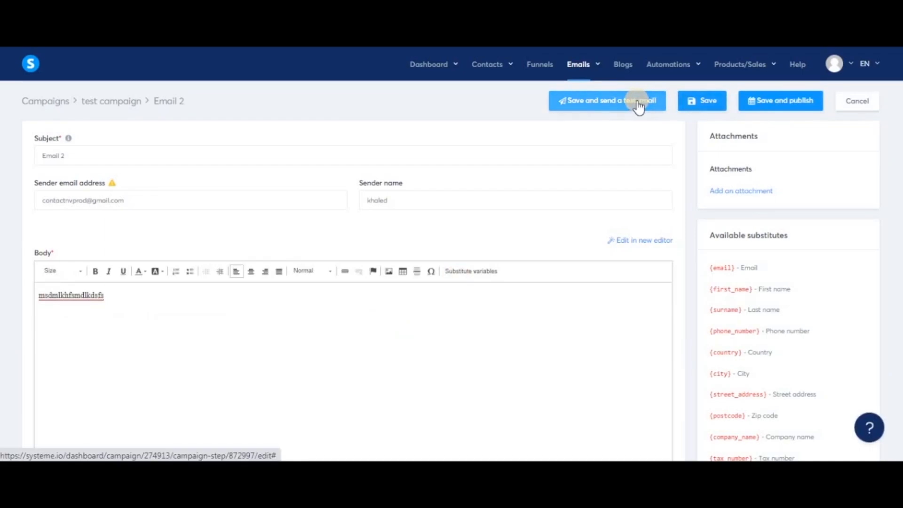
{"action": "left_click", "coordinate": [708, 102]}
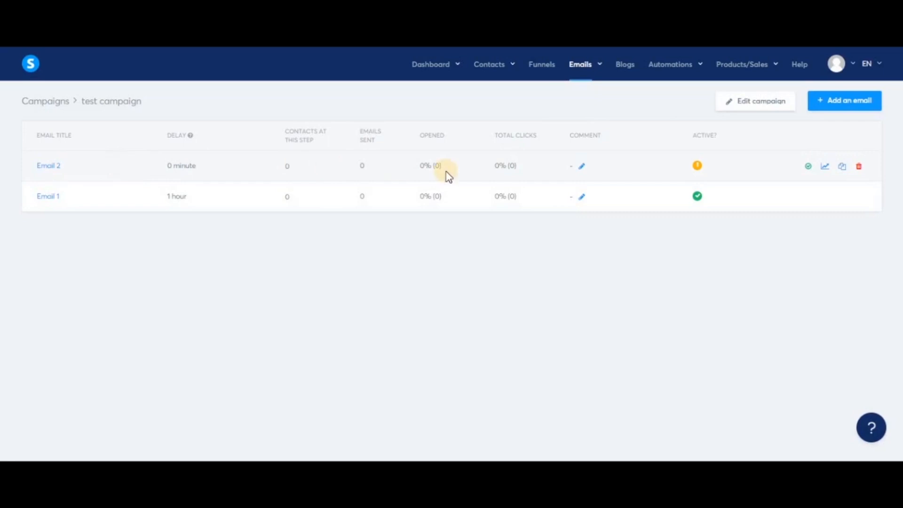
{"action": "mouse_move", "coordinate": [701, 173]}
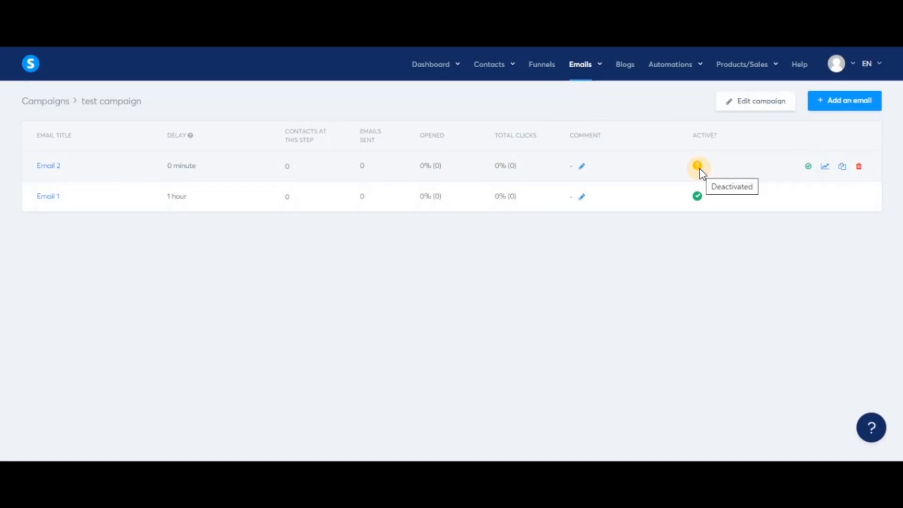
{"action": "left_click", "coordinate": [35, 193]}
{"action": "left_click_drag", "start_coordinate": [34, 193], "coordinate": [66, 169]}
Publish Email 2 with a sending delay of 1 hour after Email 1
{"action": "left_click", "coordinate": [806, 167]}
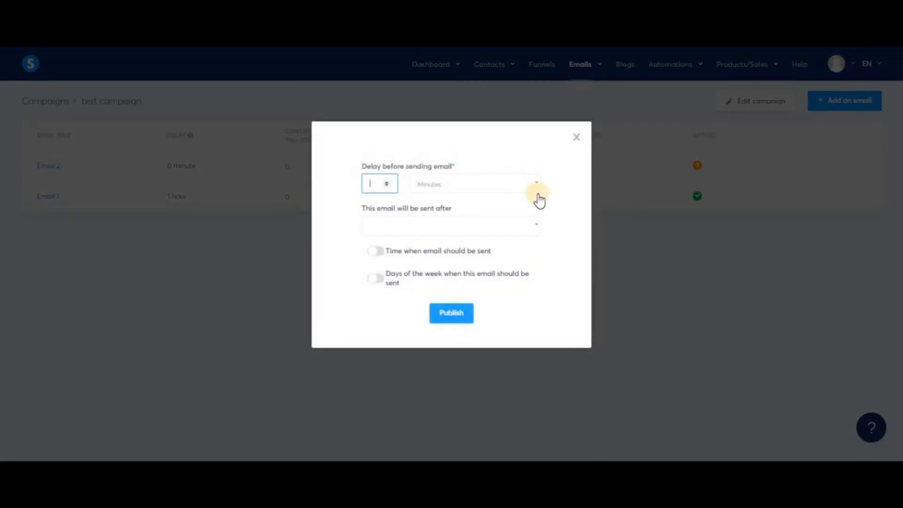
{"action": "type", "text": "1"}
{"action": "left_click", "coordinate": [493, 187]}
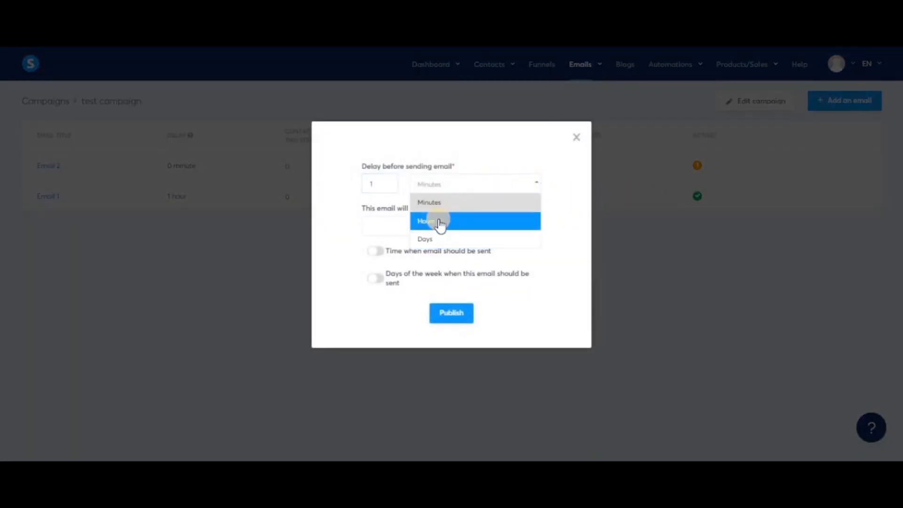
{"action": "left_click", "coordinate": [435, 220]}
{"action": "left_click", "coordinate": [530, 229]}
{"action": "left_click", "coordinate": [438, 258]}
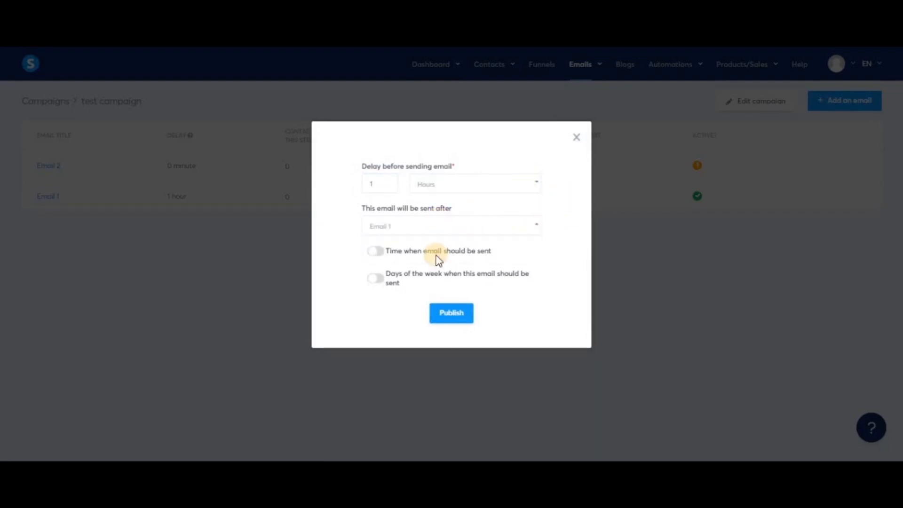
{"action": "left_click", "coordinate": [447, 305]}
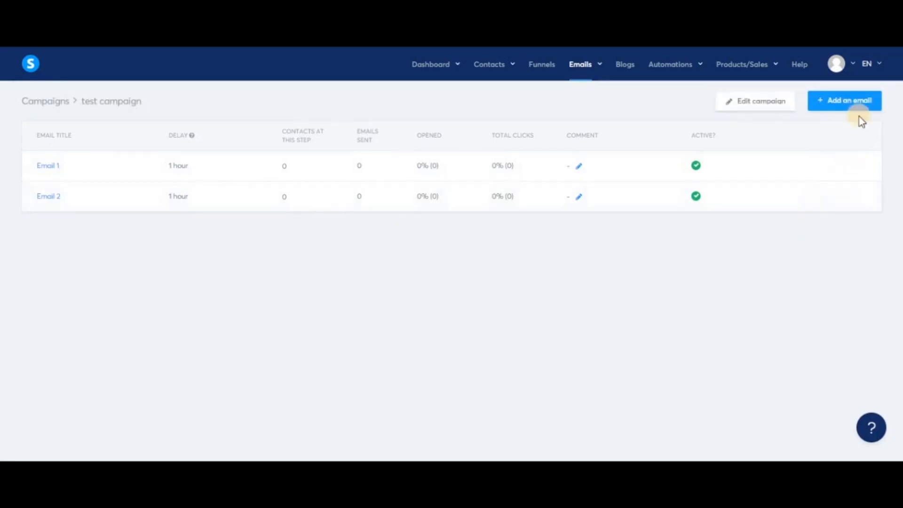
Add an email with the subject "Email 3" to the test campaign using the classic editor
{"action": "left_click", "coordinate": [849, 100]}
{"action": "left_click", "coordinate": [320, 227]}
{"action": "type", "text": "Email "}
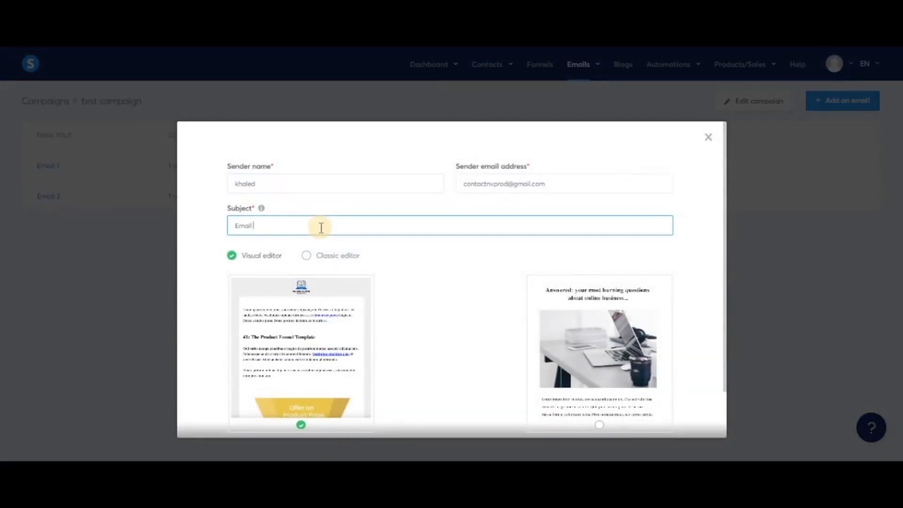
{"action": "type", "text": "3"}
{"action": "left_click", "coordinate": [346, 256]}
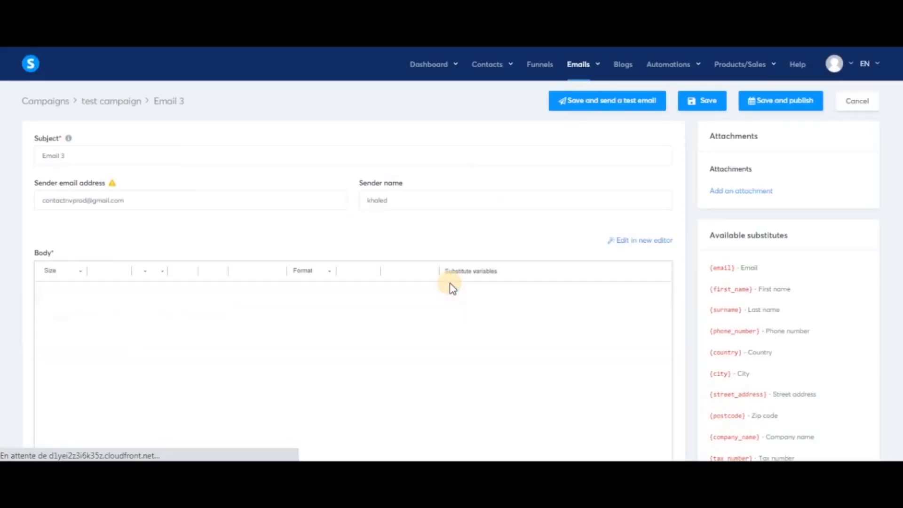
Fill Email 3 with placeholder body text and publish it with a sending delay of 30 minutes after Email 2
{"action": "left_click", "coordinate": [789, 102]}
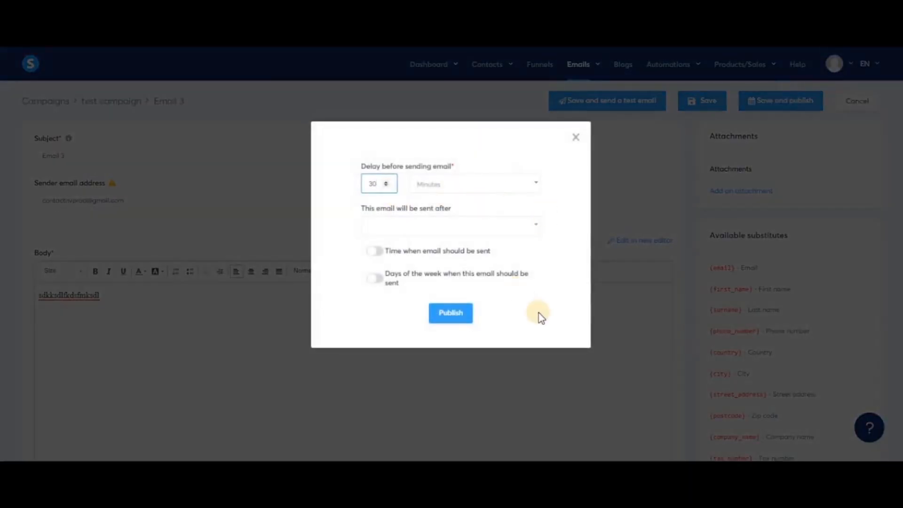
{"action": "left_click", "coordinate": [523, 227]}
{"action": "left_click", "coordinate": [417, 268]}
{"action": "left_click", "coordinate": [446, 315]}
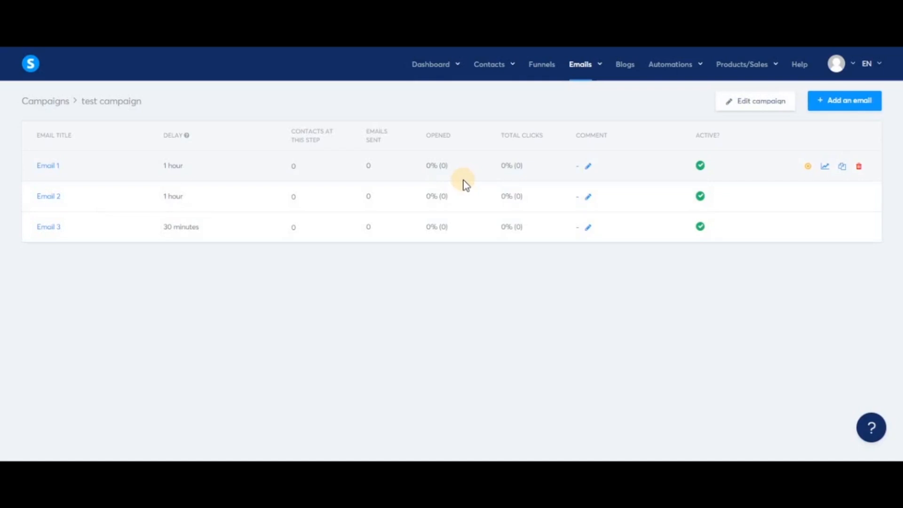
Subscribe both existing contacts to the test campaign, with Email 1 as the campaign step
{"action": "mouse_move", "coordinate": [489, 66]}
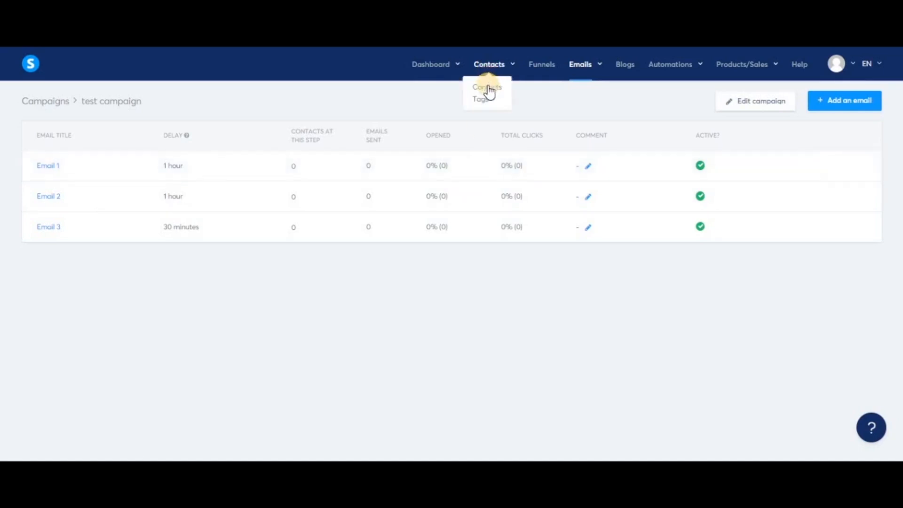
{"action": "left_click", "coordinate": [489, 88]}
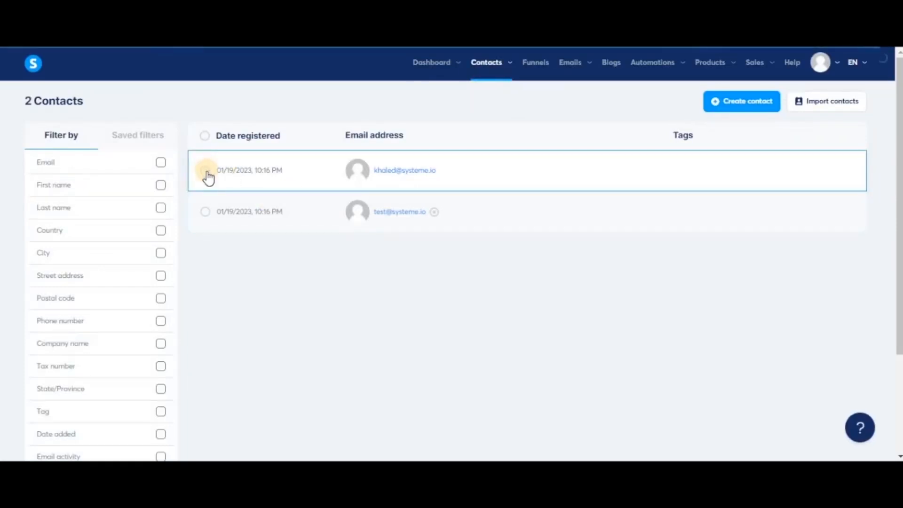
{"action": "left_click", "coordinate": [206, 170]}
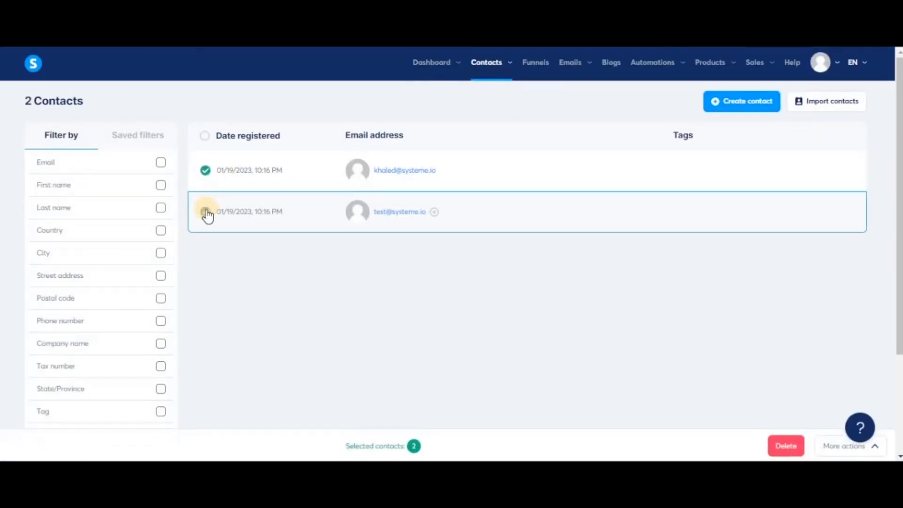
{"action": "left_click", "coordinate": [832, 451]}
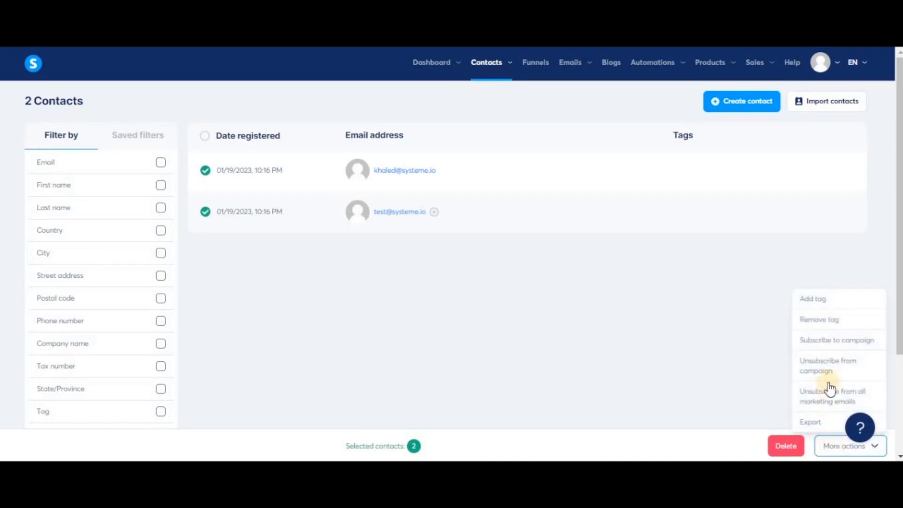
{"action": "left_click", "coordinate": [834, 347]}
{"action": "left_click", "coordinate": [546, 248]}
{"action": "left_click", "coordinate": [588, 245]}
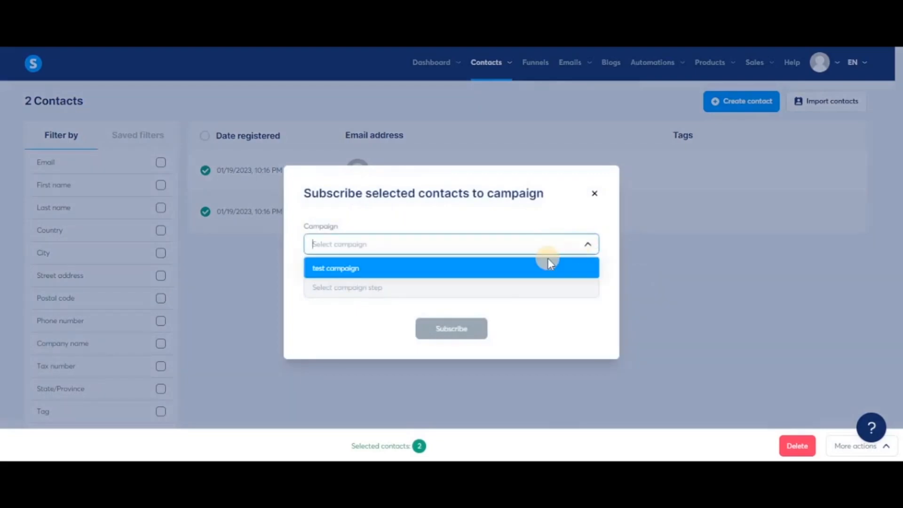
{"action": "left_click", "coordinate": [504, 267]}
{"action": "left_click", "coordinate": [588, 287]}
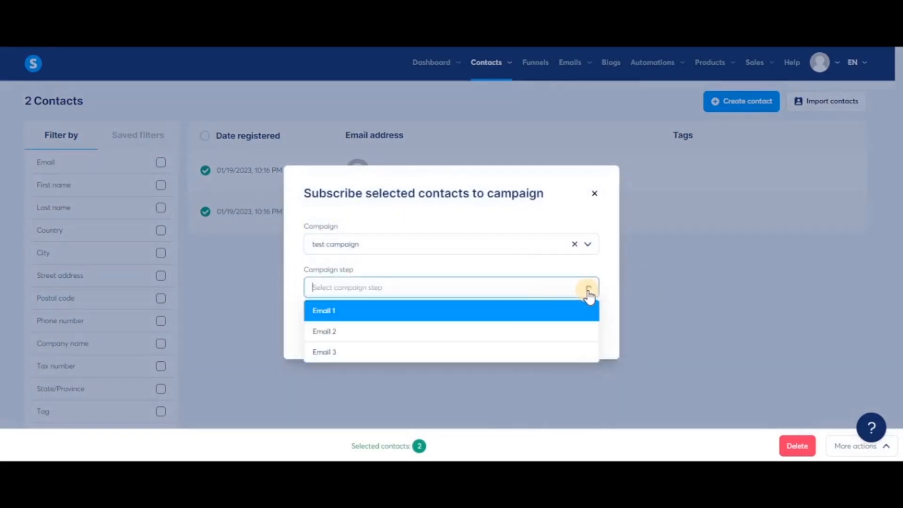
{"action": "left_click", "coordinate": [455, 306]}
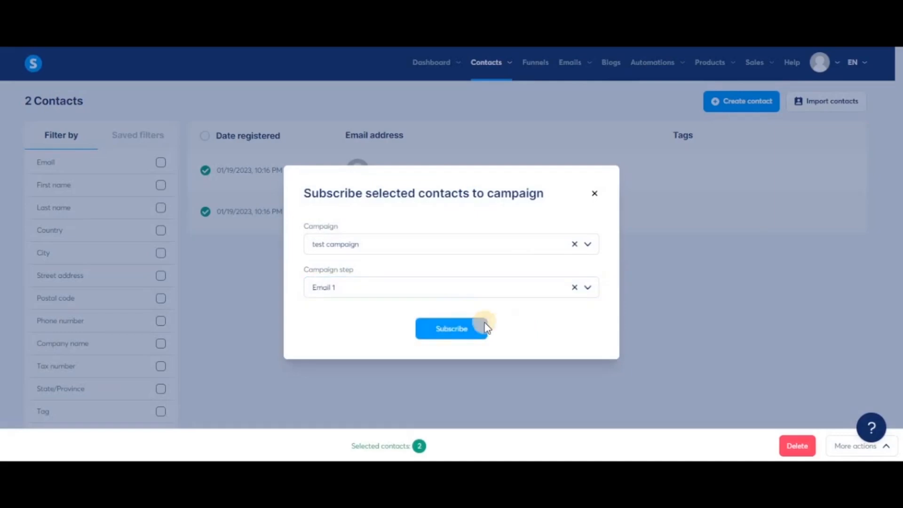
{"action": "left_click", "coordinate": [452, 329]}
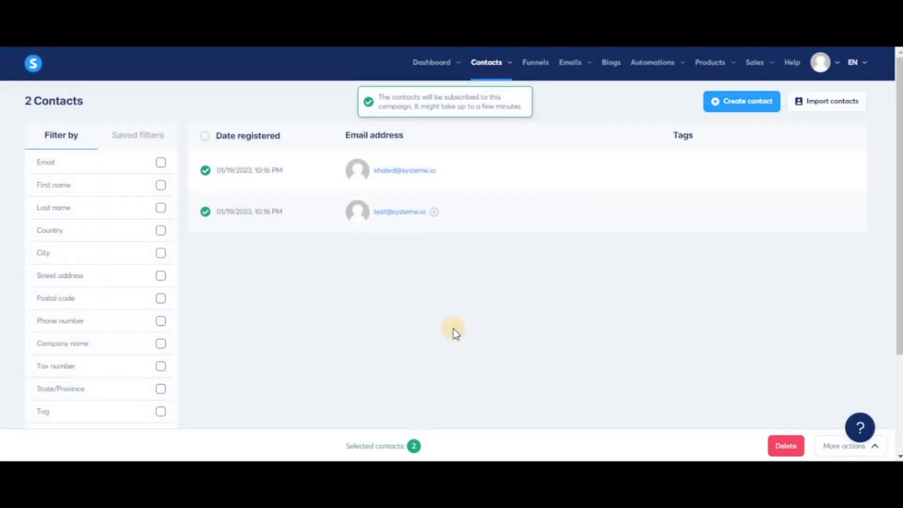
Reopen the test campaign and check the number of contacts at each email step
{"action": "mouse_move", "coordinate": [569, 74]}
{"action": "left_click", "coordinate": [574, 100]}
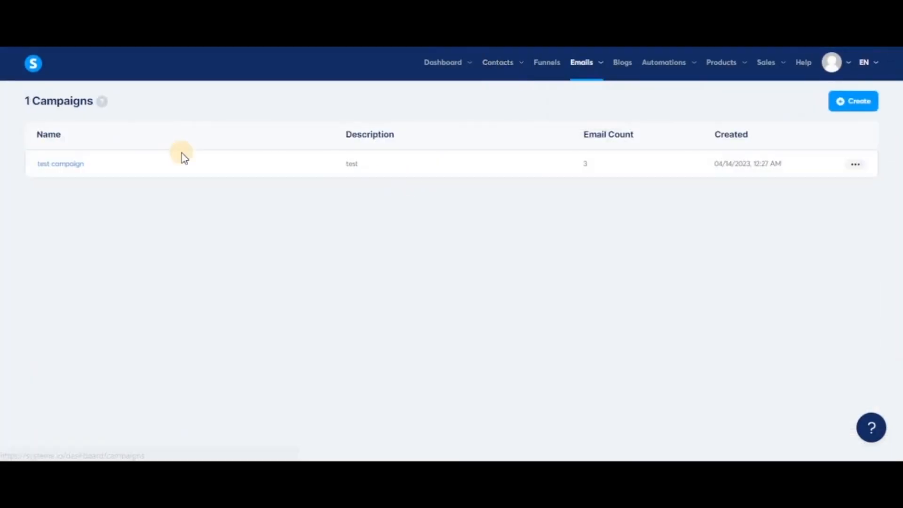
{"action": "left_click", "coordinate": [60, 165]}
{"action": "mouse_move", "coordinate": [299, 170]}
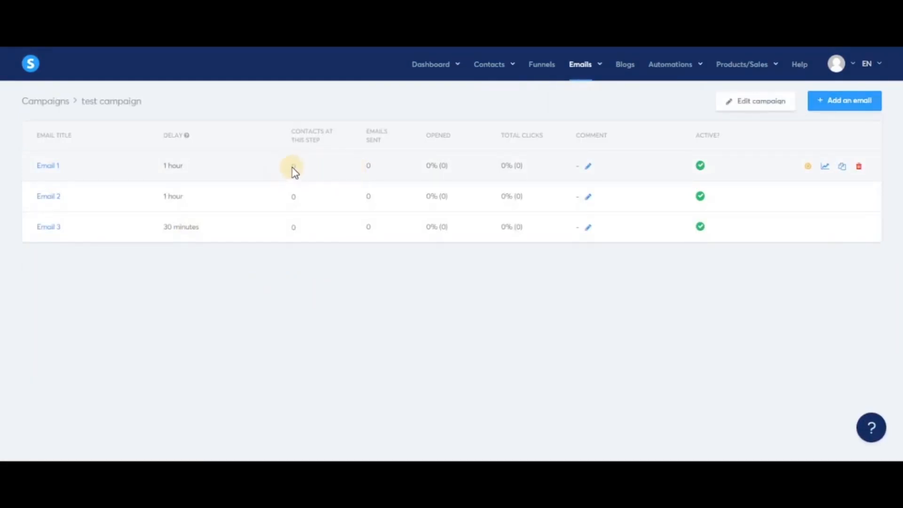
{"action": "mouse_move", "coordinate": [305, 205]}
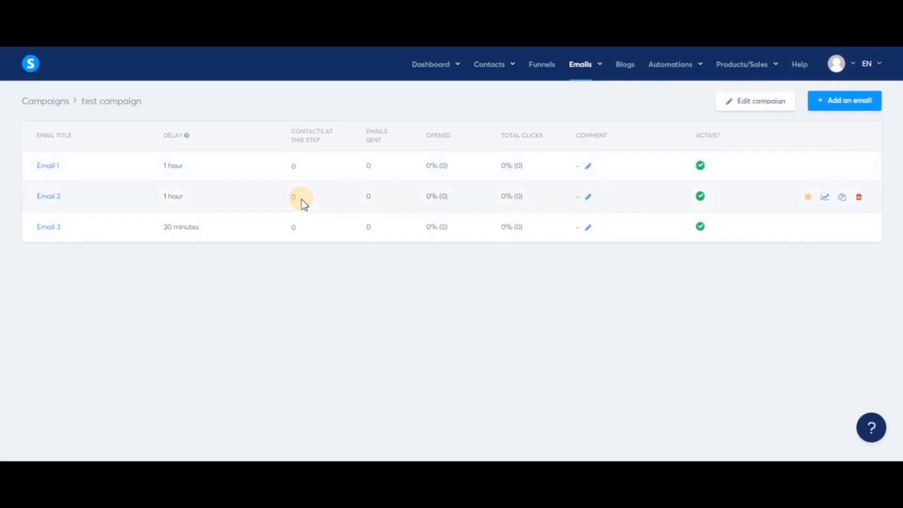
{"action": "mouse_move", "coordinate": [312, 232]}
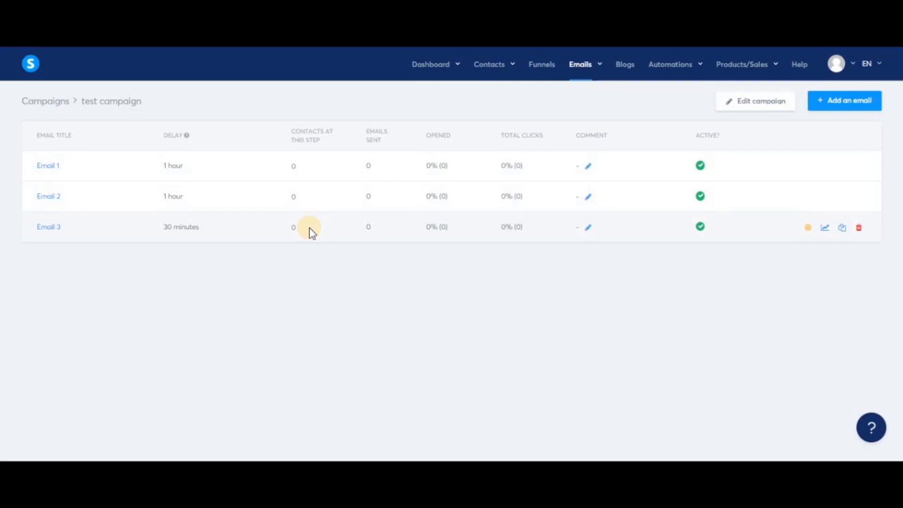
Create an automation rule with a Subscribe to campaign action for the test campaign
{"action": "mouse_move", "coordinate": [670, 64]}
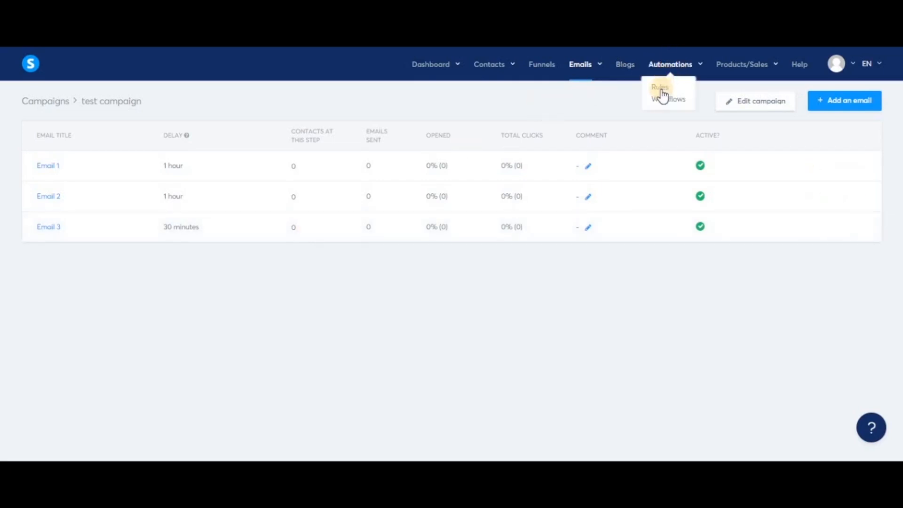
{"action": "left_click", "coordinate": [661, 97]}
{"action": "left_click", "coordinate": [841, 109]}
{"action": "left_click", "coordinate": [705, 136]}
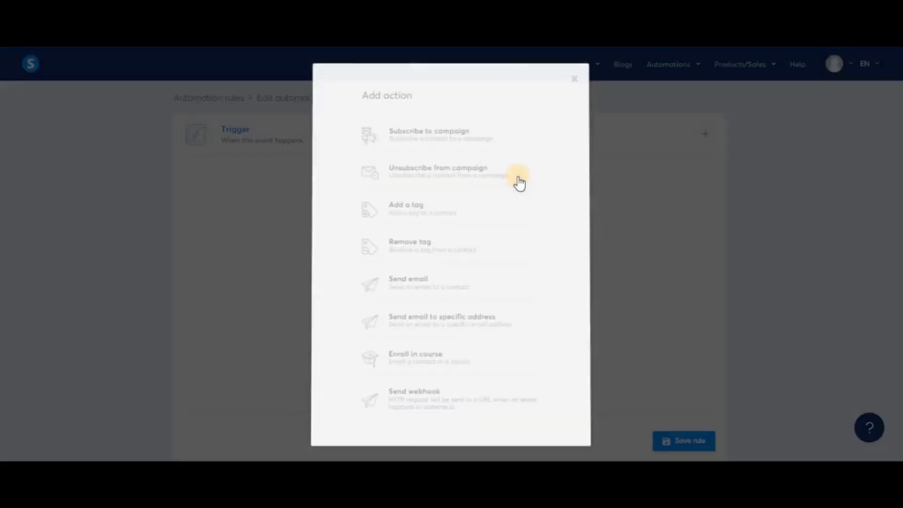
{"action": "left_click", "coordinate": [447, 143]}
{"action": "left_click", "coordinate": [665, 224]}
{"action": "left_click", "coordinate": [585, 260]}
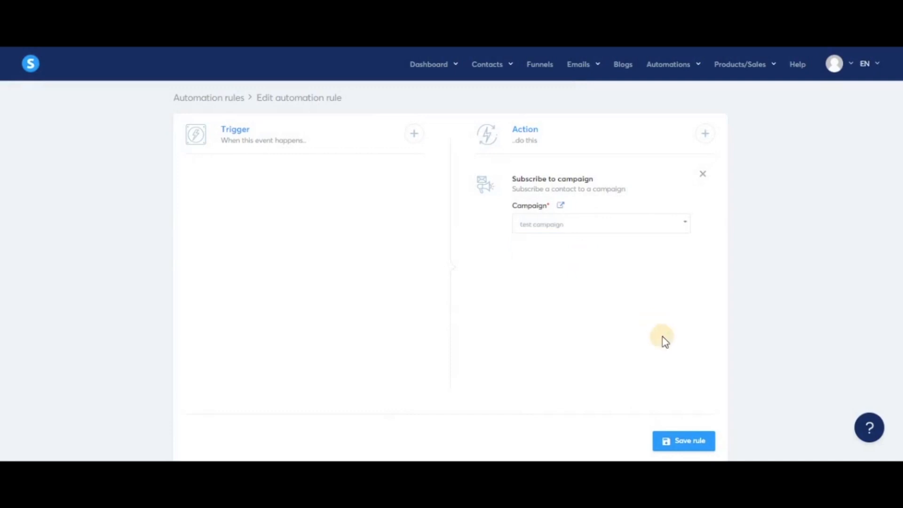
Add a Tag added trigger to the rule and set its tag to "tag example 1"
{"action": "left_click", "coordinate": [413, 136]}
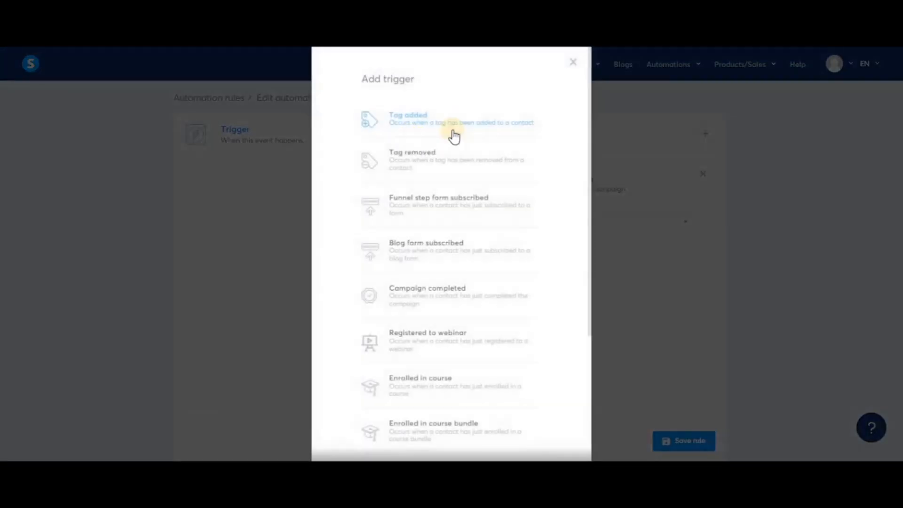
{"action": "left_click", "coordinate": [441, 123]}
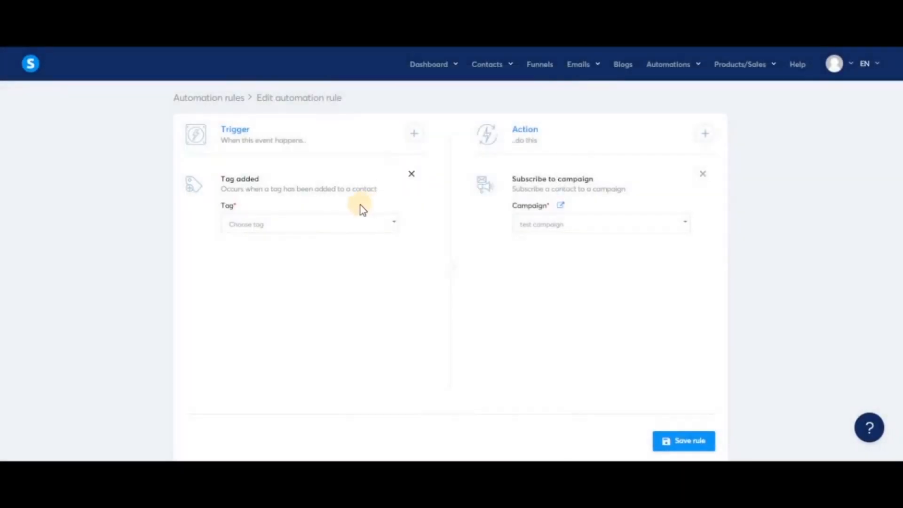
{"action": "left_click", "coordinate": [385, 227]}
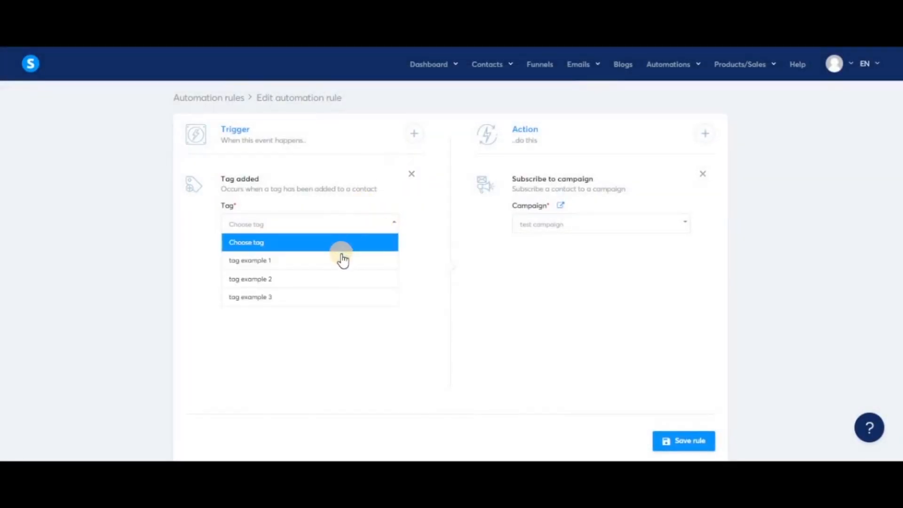
{"action": "left_click", "coordinate": [337, 260]}
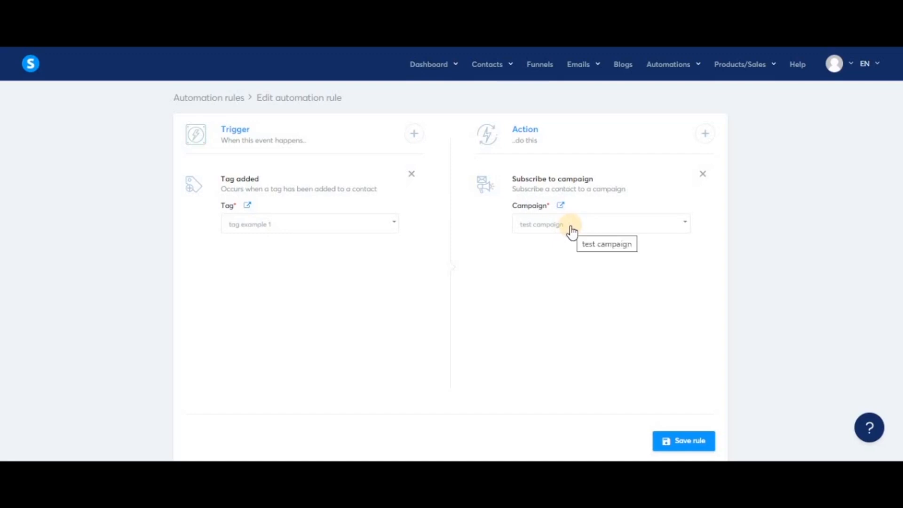
Replace the rule's Subscribe to campaign action with Unsubscribe from campaign, set to "test campaign"
{"action": "left_click", "coordinate": [702, 173]}
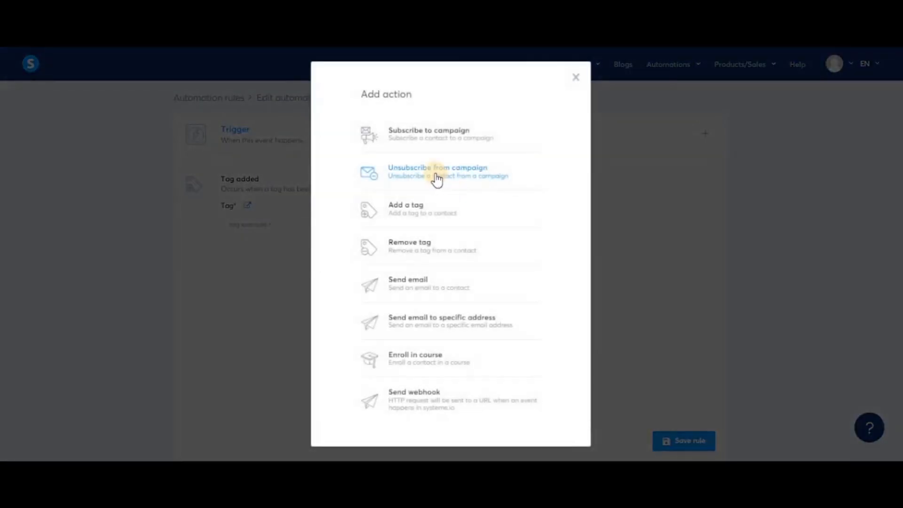
{"action": "left_click", "coordinate": [436, 175]}
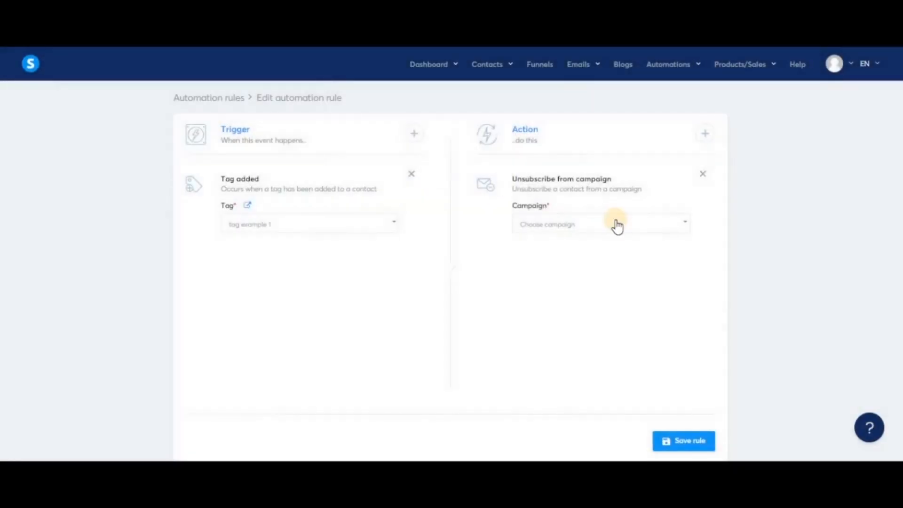
{"action": "left_click", "coordinate": [627, 224]}
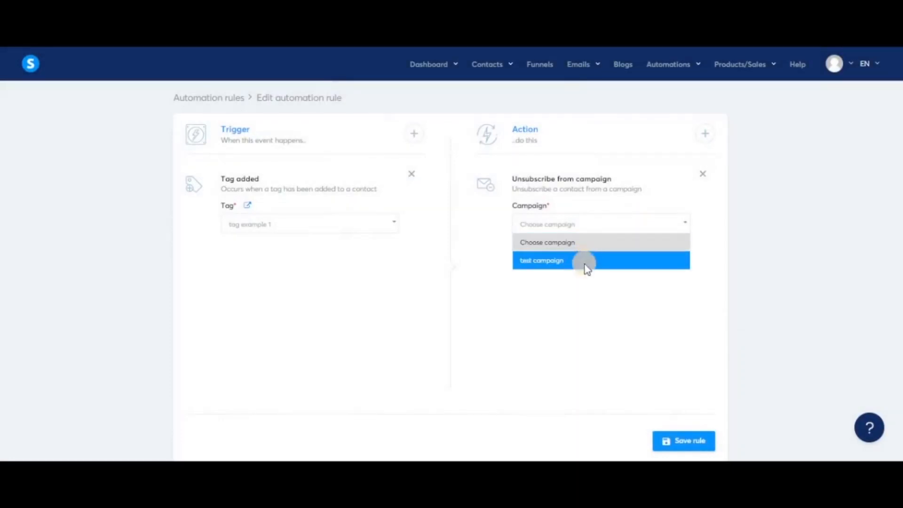
{"action": "left_click", "coordinate": [585, 263]}
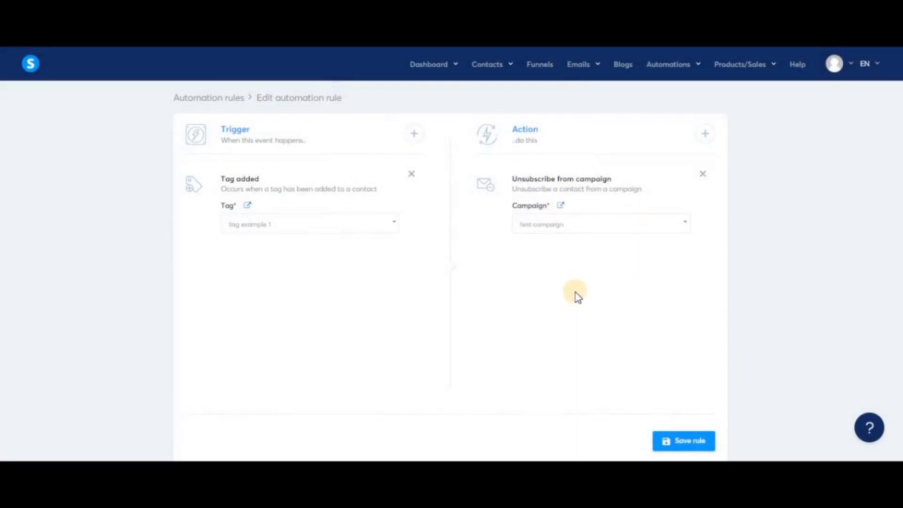
Duplicate the existing test campaign in the list of email campaigns
{"action": "mouse_move", "coordinate": [580, 65]}
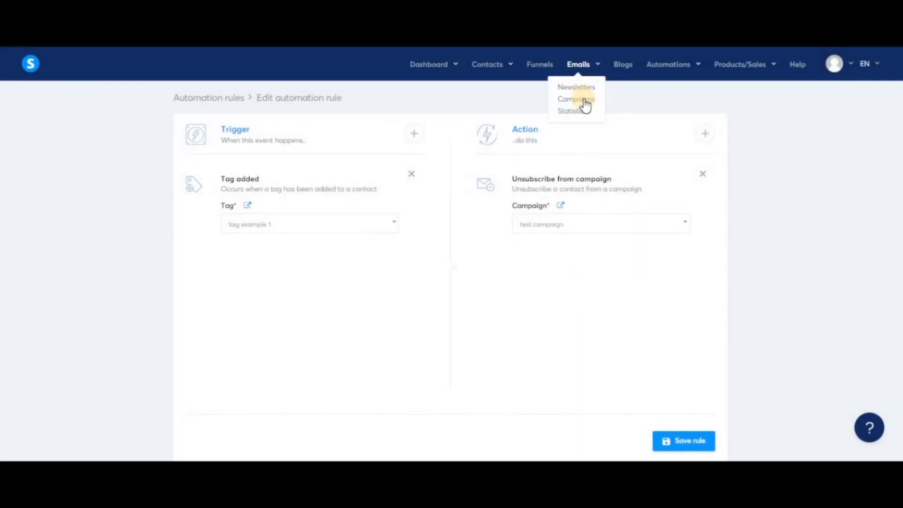
{"action": "left_click", "coordinate": [577, 99]}
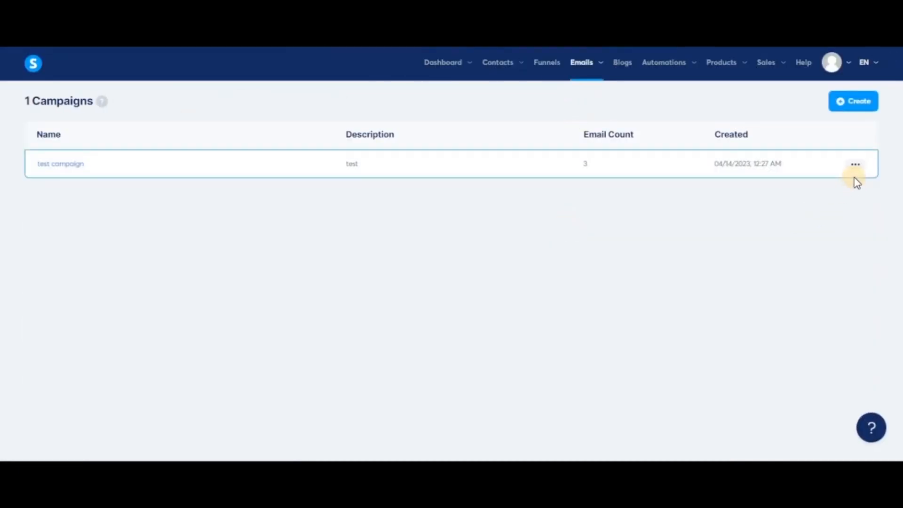
{"action": "left_click", "coordinate": [854, 166]}
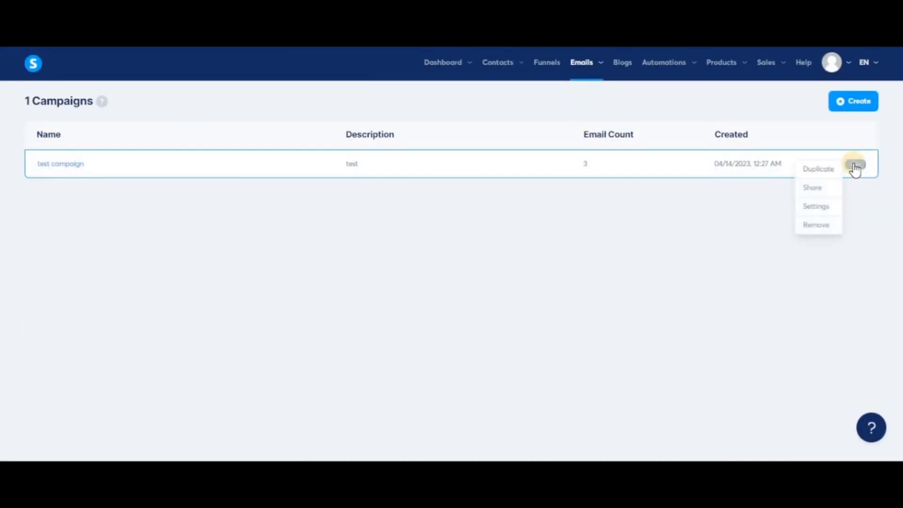
{"action": "left_click", "coordinate": [818, 170]}
Review the original test campaign's share option and its editable name and description settings, leaving them as they are
{"action": "left_click", "coordinate": [855, 193]}
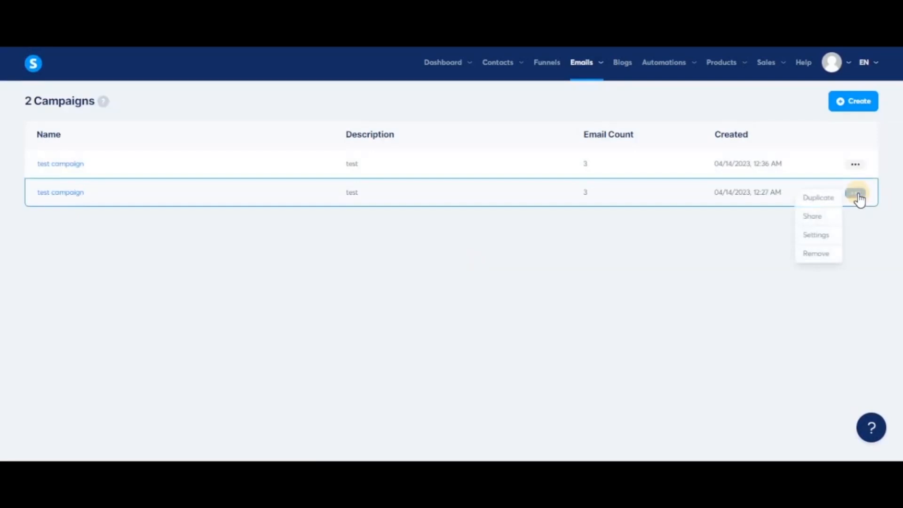
{"action": "left_click", "coordinate": [812, 218]}
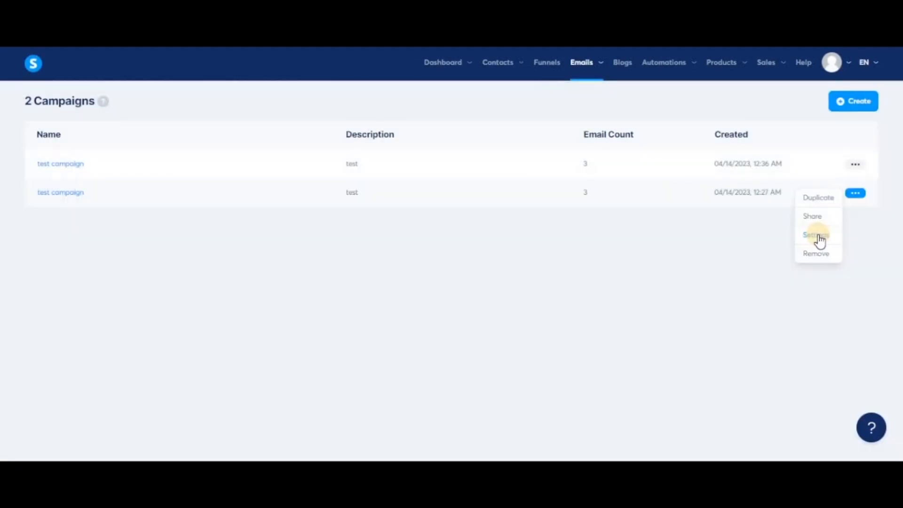
{"action": "left_click", "coordinate": [817, 236]}
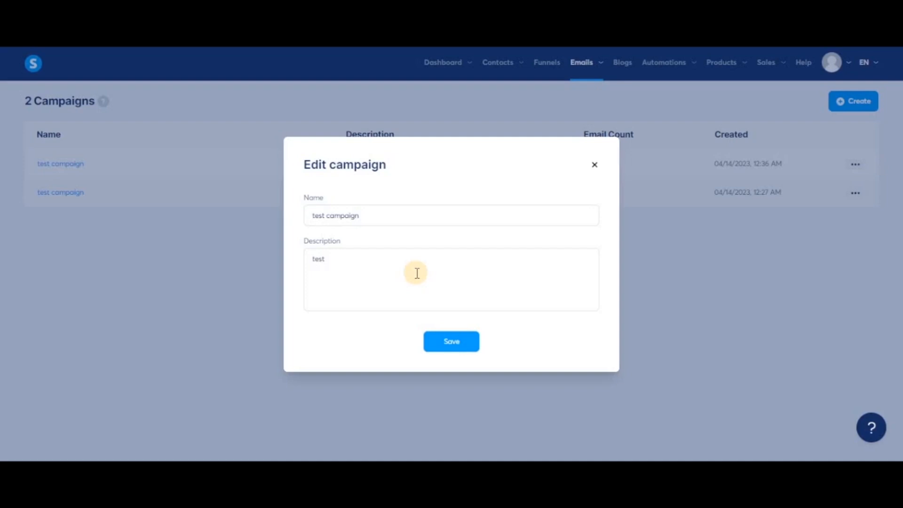
{"action": "left_click", "coordinate": [594, 166]}
Remove the original test campaign created at 12:27 AM and confirm the removal
{"action": "left_click", "coordinate": [854, 194]}
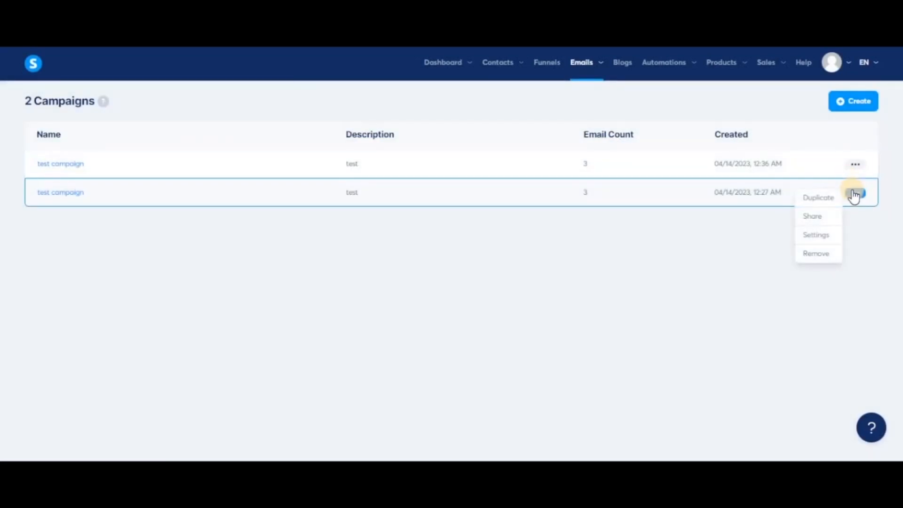
{"action": "left_click", "coordinate": [818, 253]}
{"action": "left_click", "coordinate": [365, 296]}
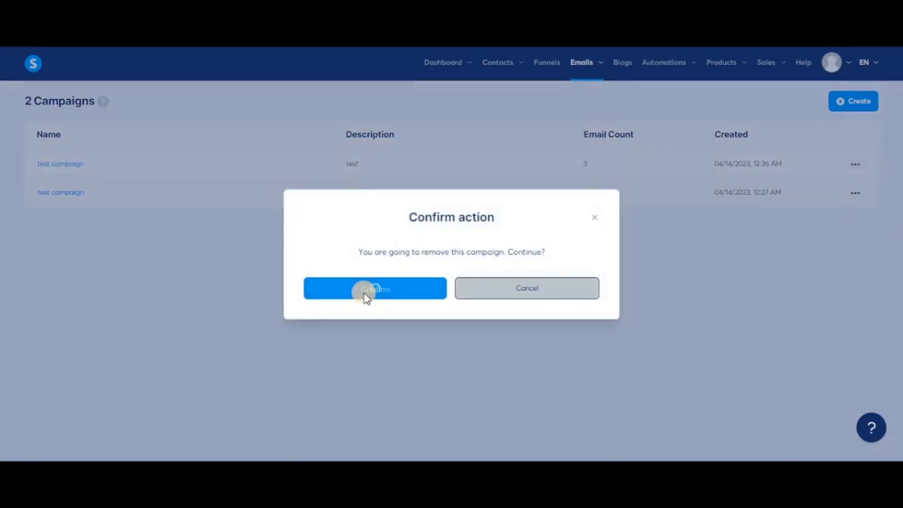